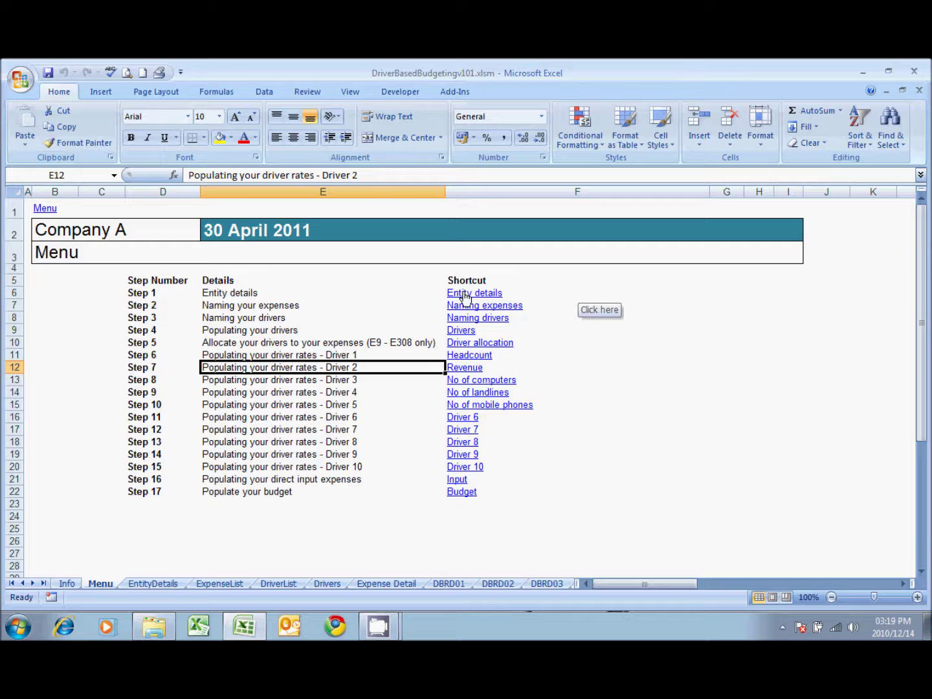
Open the Entity details sheet, review the entity name and year end, and return to the Menu sheet.
click(465, 294)
drag(245, 310, 247, 324)
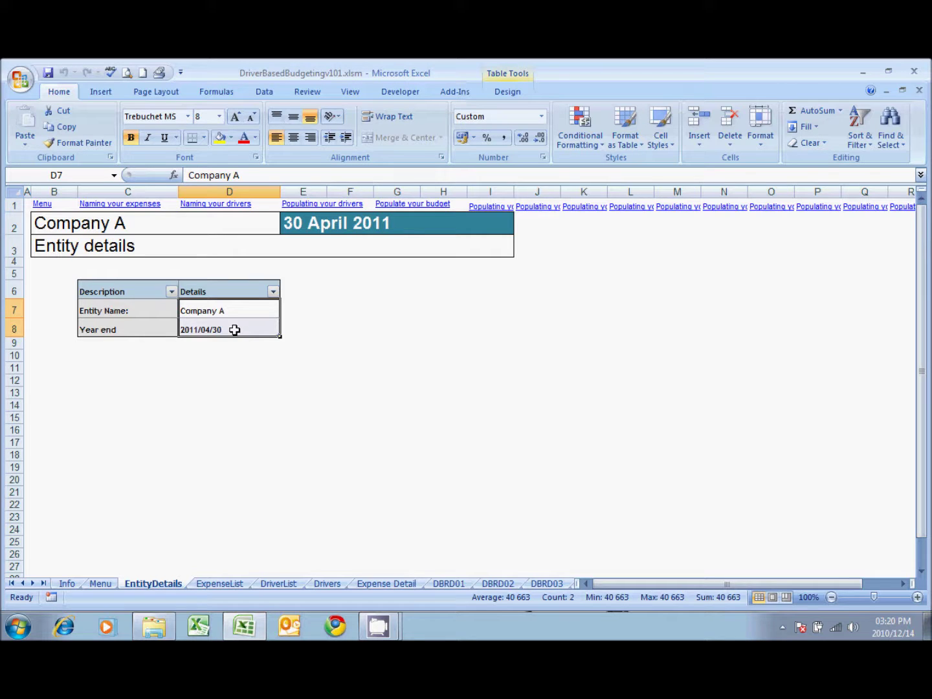
click(43, 205)
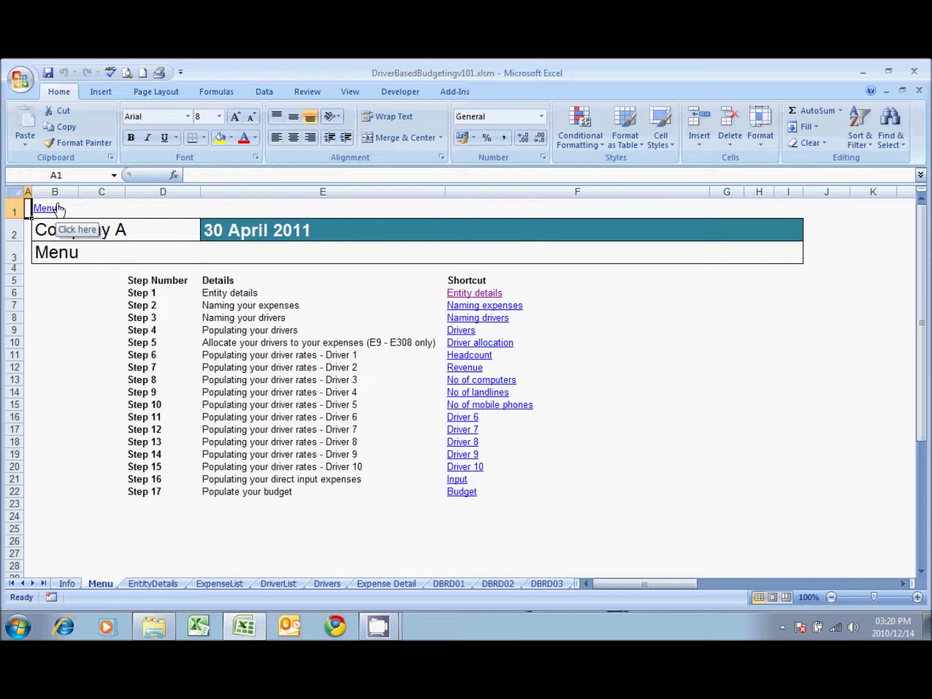
Open the Naming expenses sheet and examine the extent of the expense list, its expense IDs and account numbers.
click(467, 307)
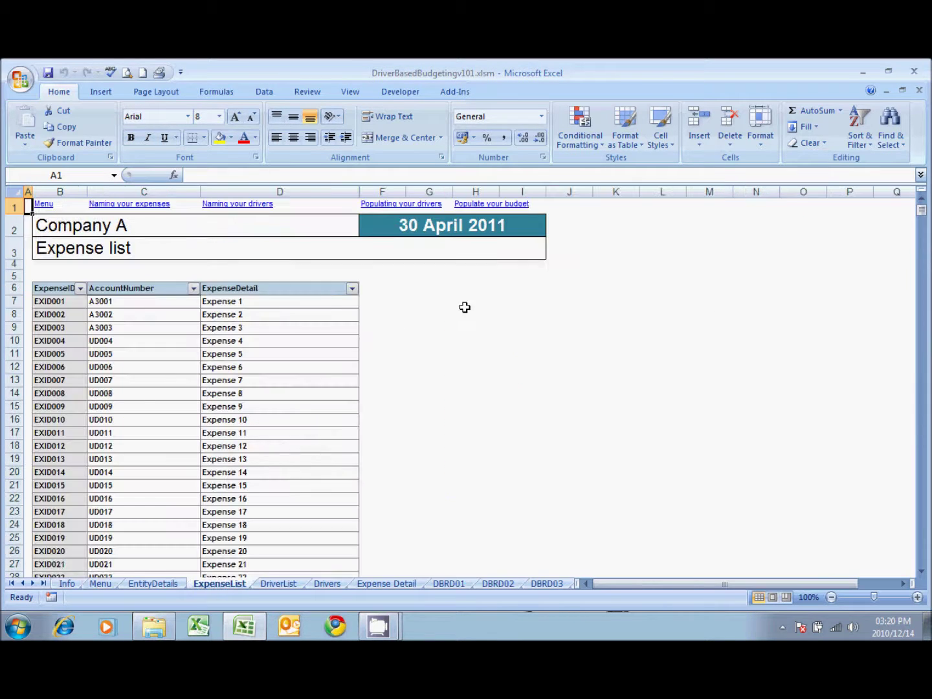
click(155, 297)
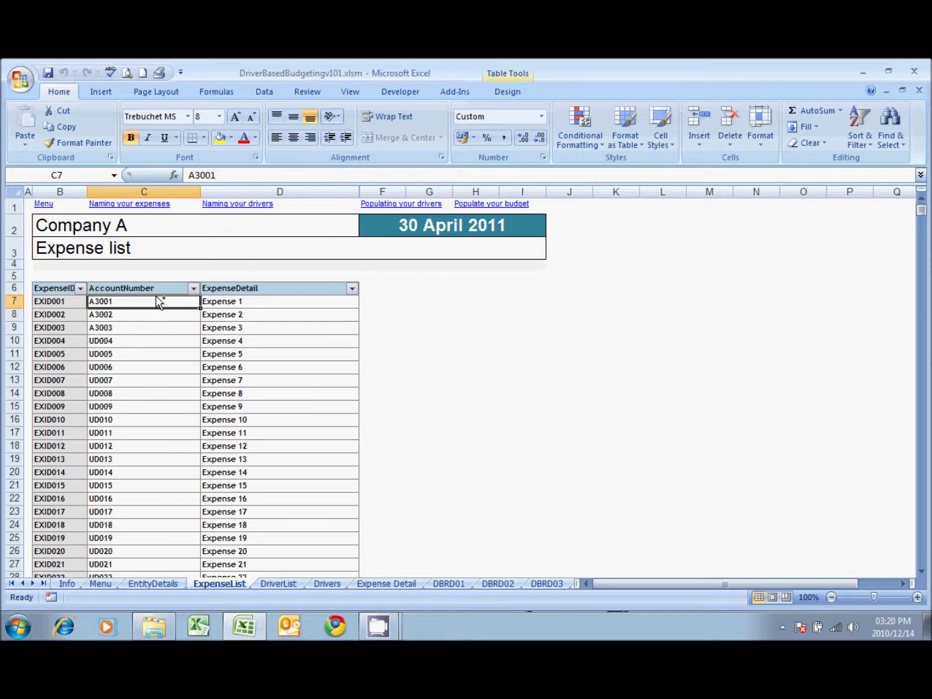
key(ctrl+Down)
key(ctrl+Up)
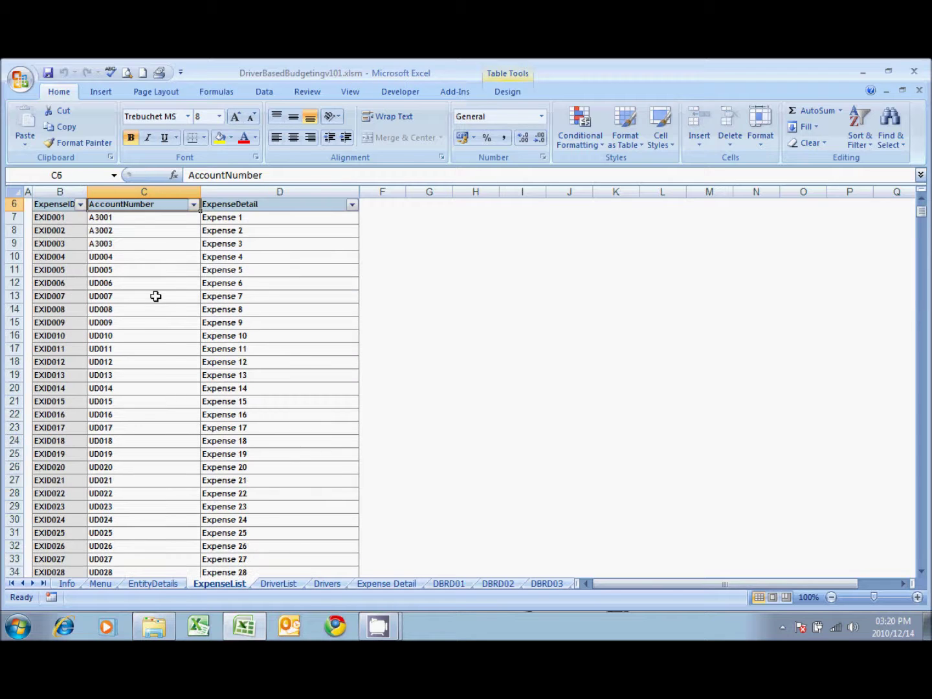
scroll(89, 291, up, 2)
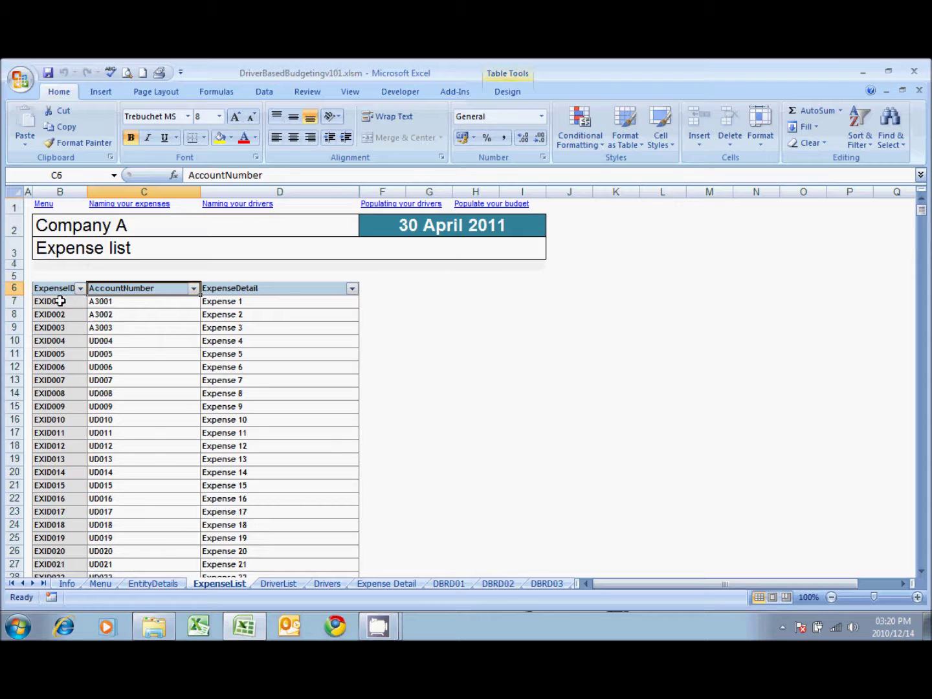
click(60, 301)
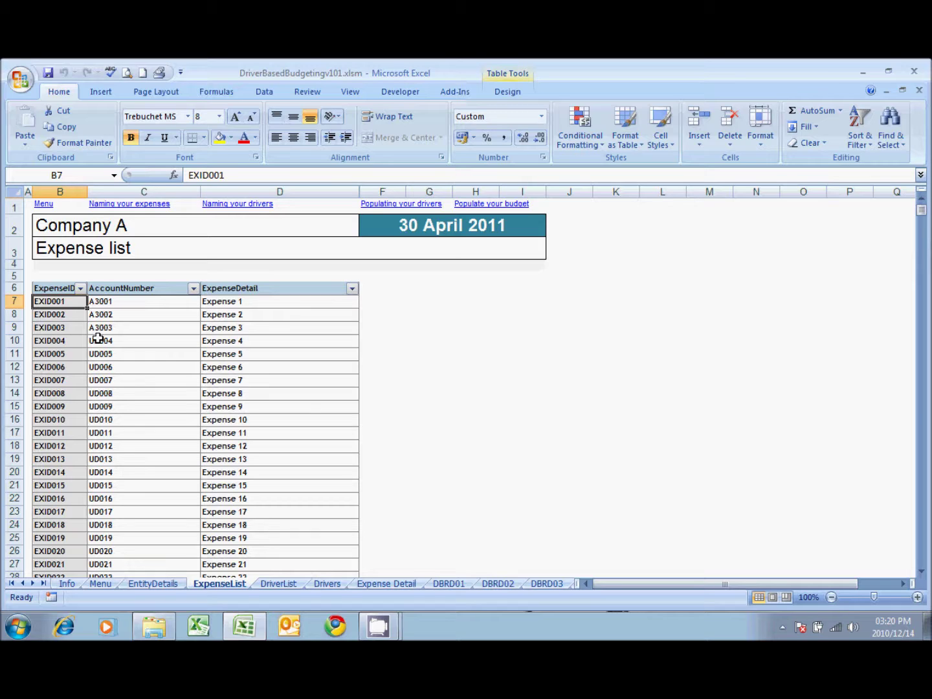
key(Right)
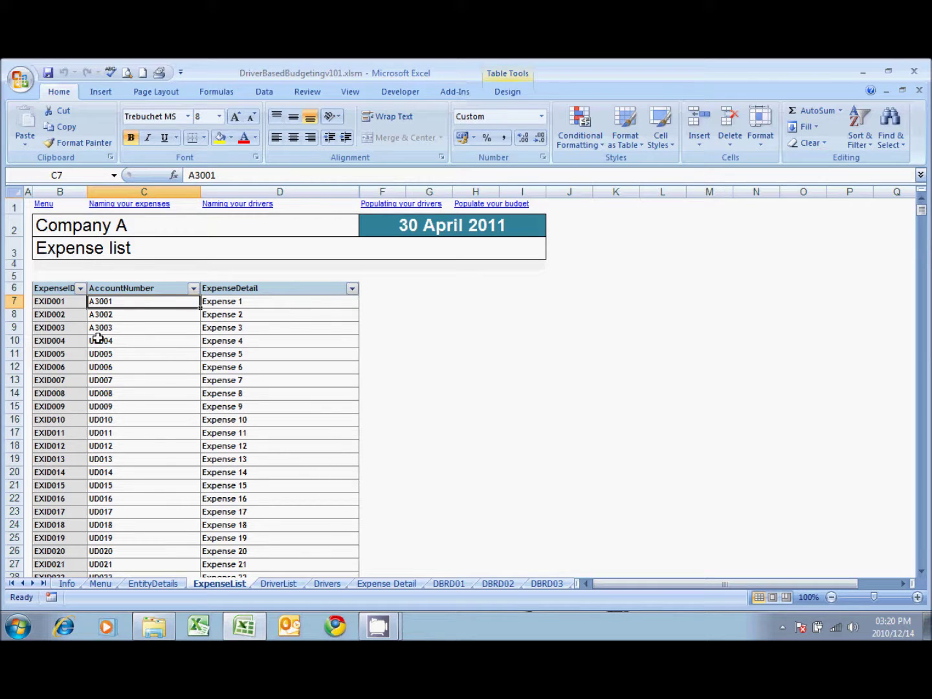
Rename the expense details of EXID001 and EXID002 as "Software expenses" and "Marketing epenses".
click(245, 302)
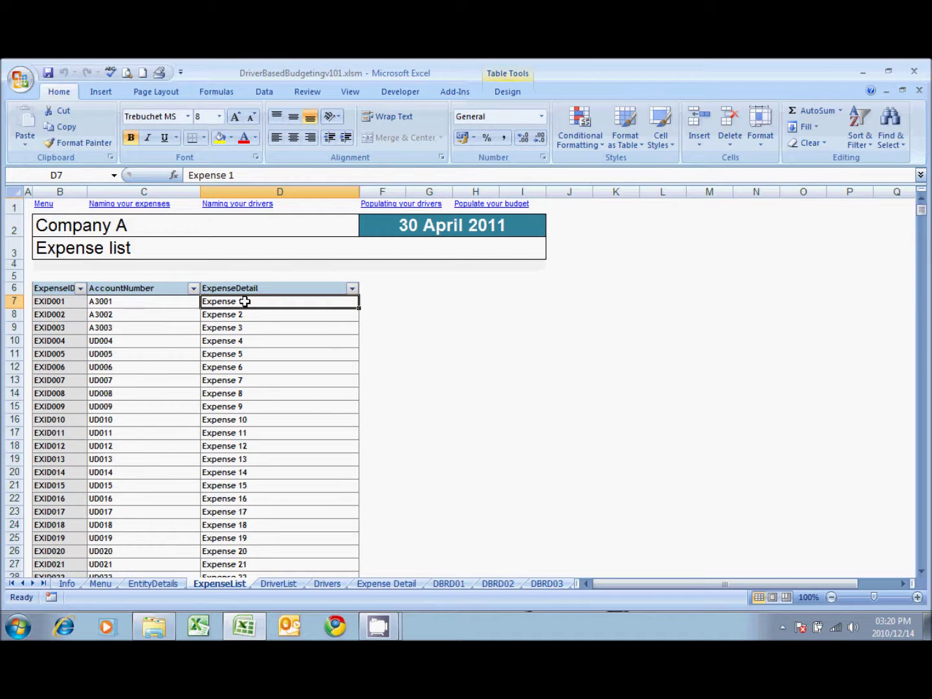
text(Software expenses)
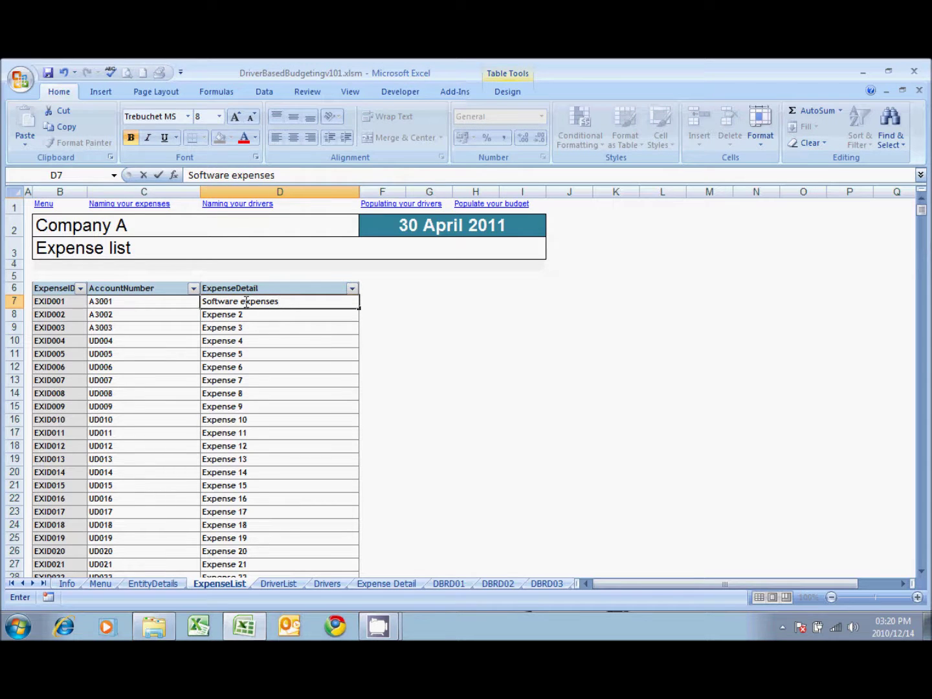
key(Return)
text(Marketing epxne)
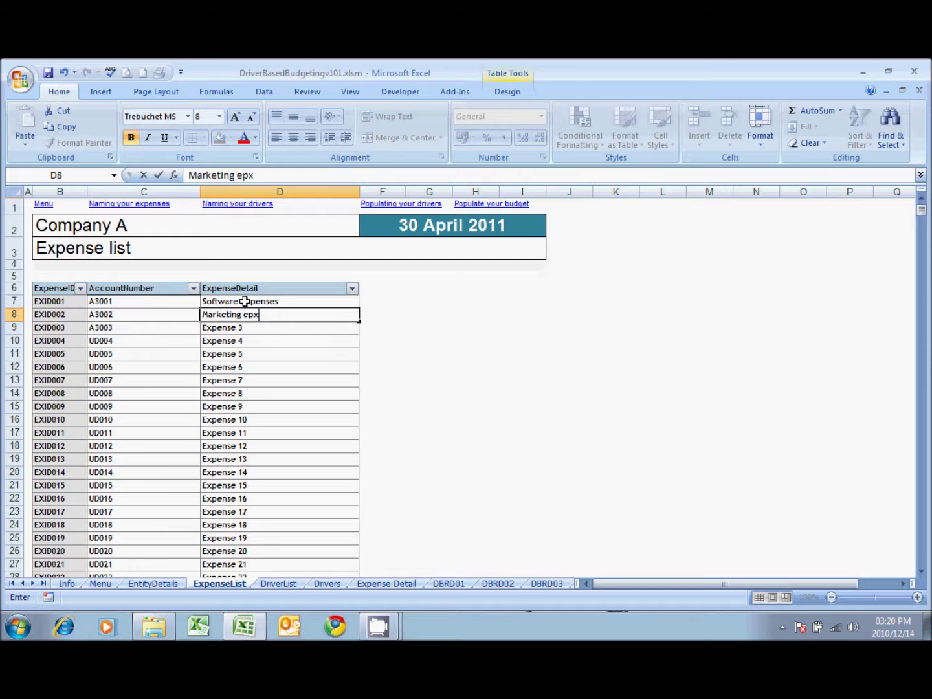
key(BackSpace)
key(BackSpace)
key(BackSpace)
text(enses)
key(Return)
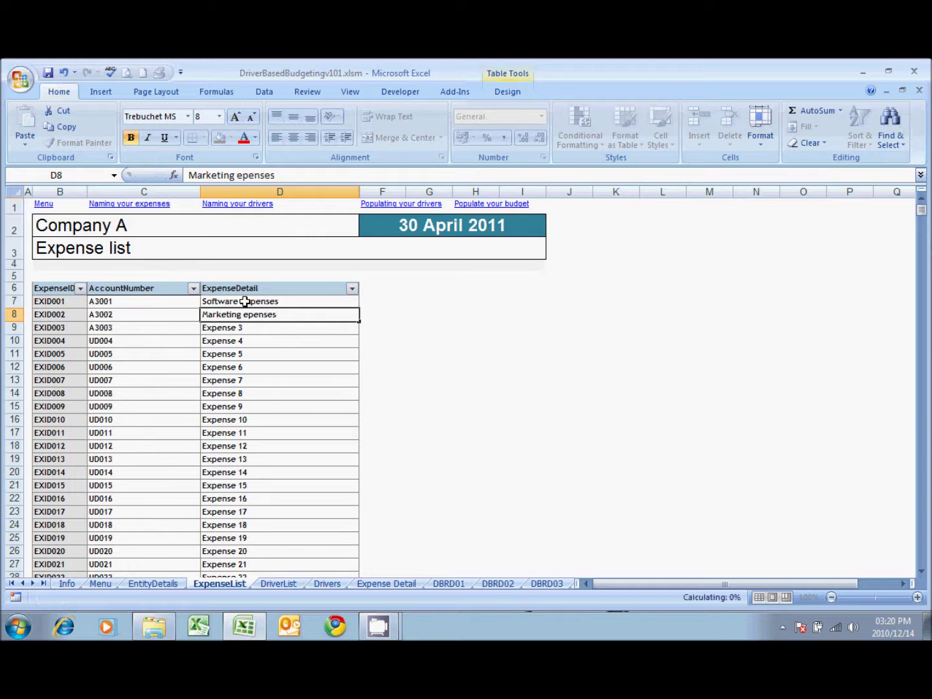
Rename the expense detail of EXID003 as "Rental paid".
text(Renta)
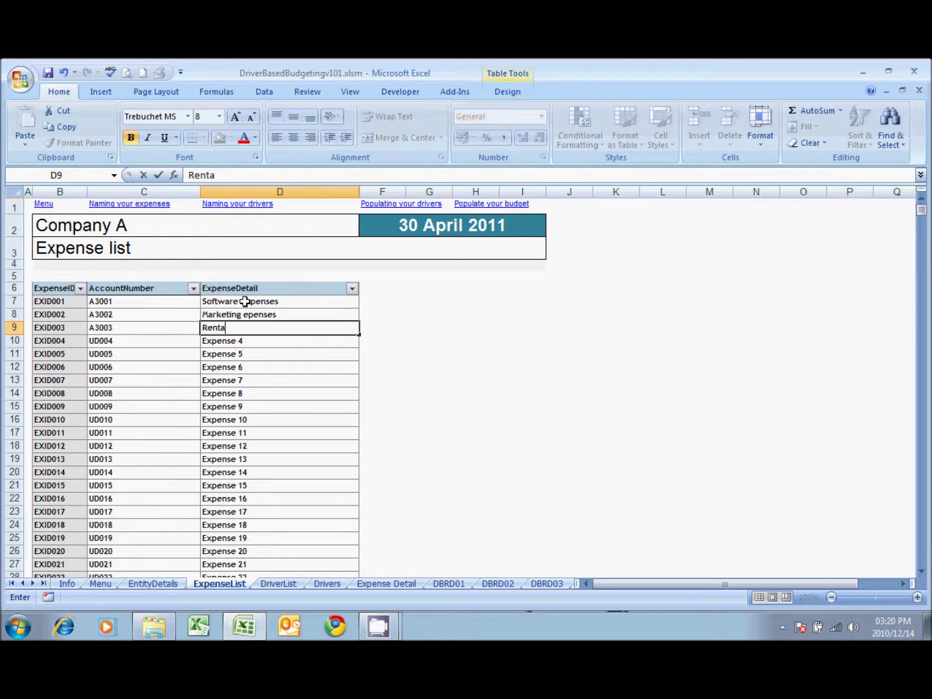
text(l paid)
key(Return)
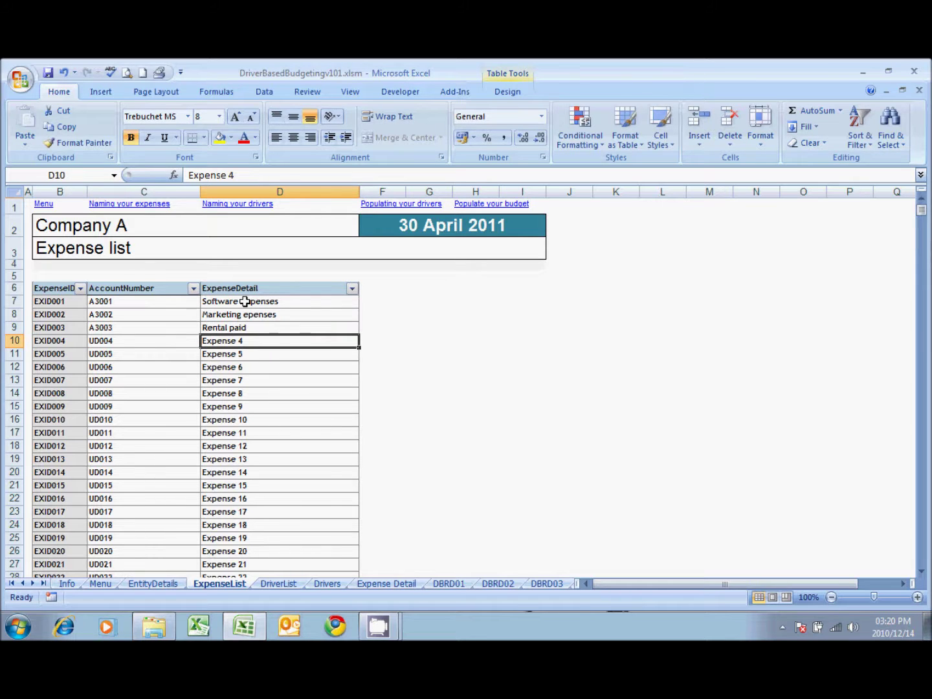
Open the Naming drivers sheet from the Menu and rename driver DRID006 as "Square metres".
click(46, 207)
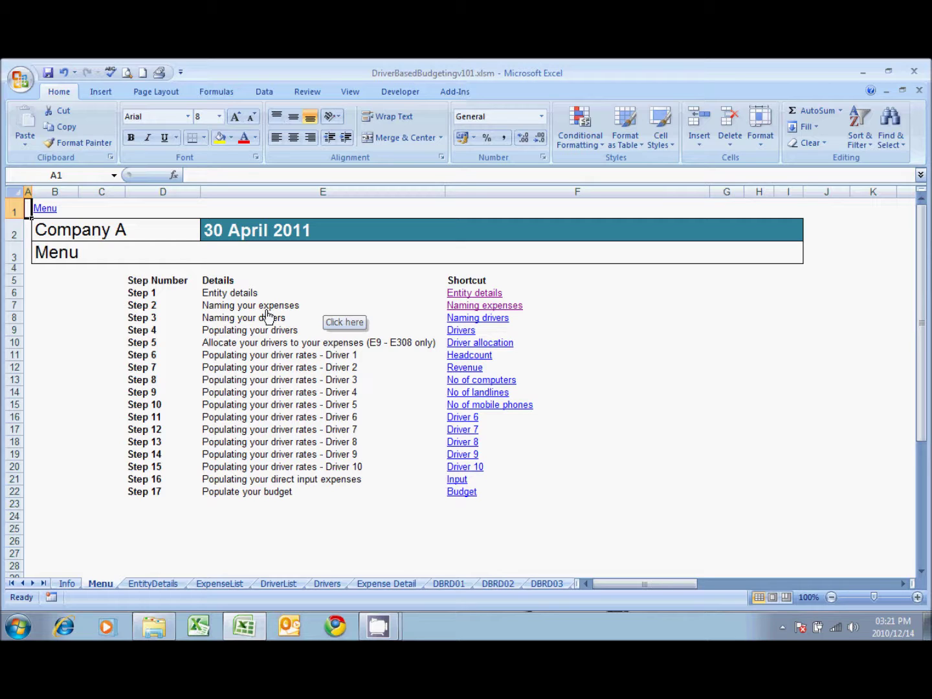
click(462, 317)
drag(155, 301, 154, 353)
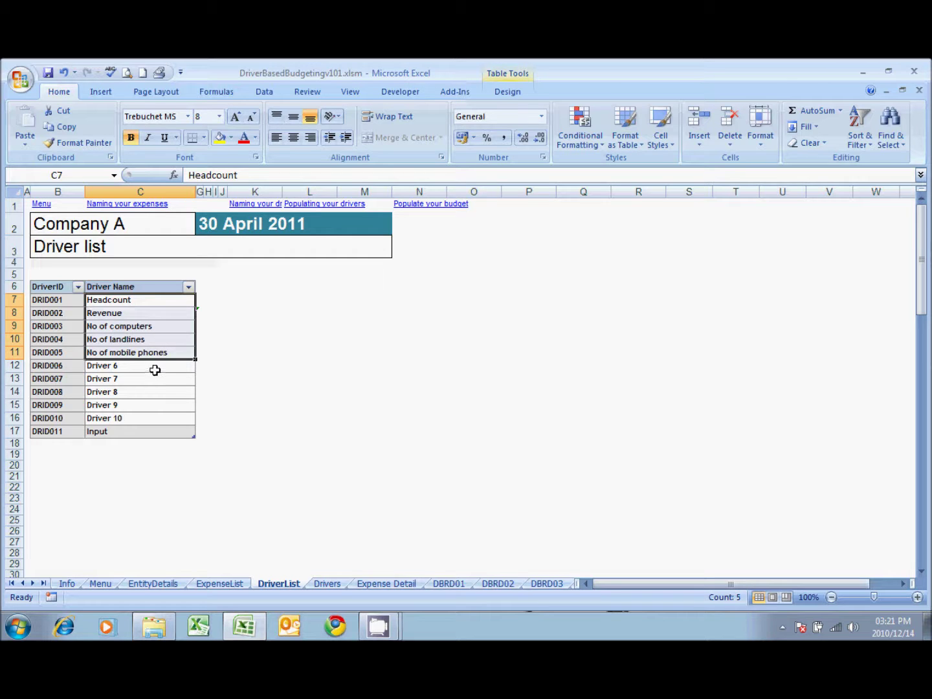
click(155, 369)
text(Squ)
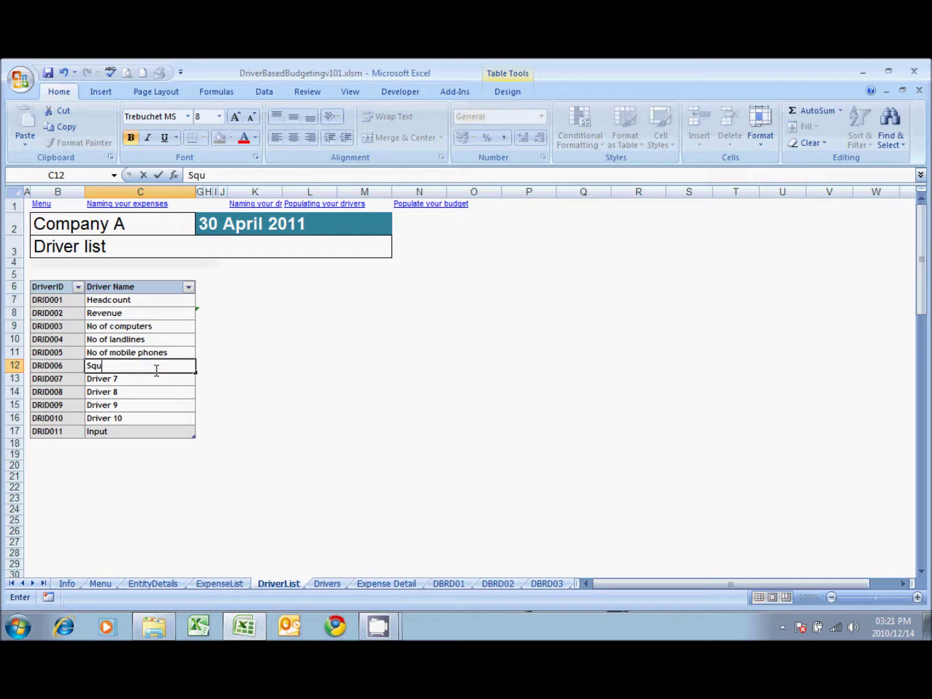
text(are metres)
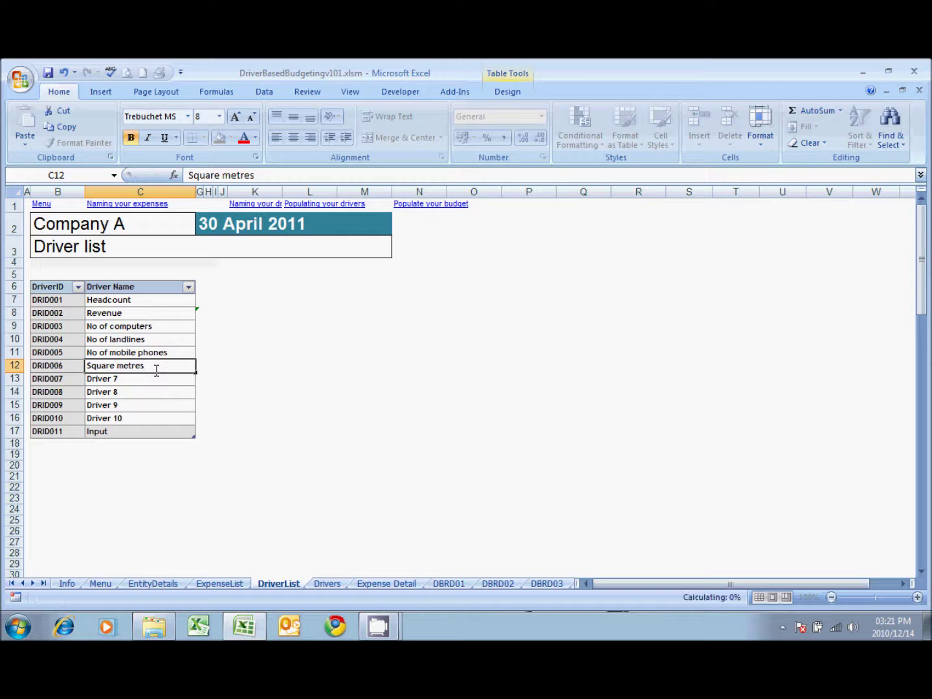
key(Return)
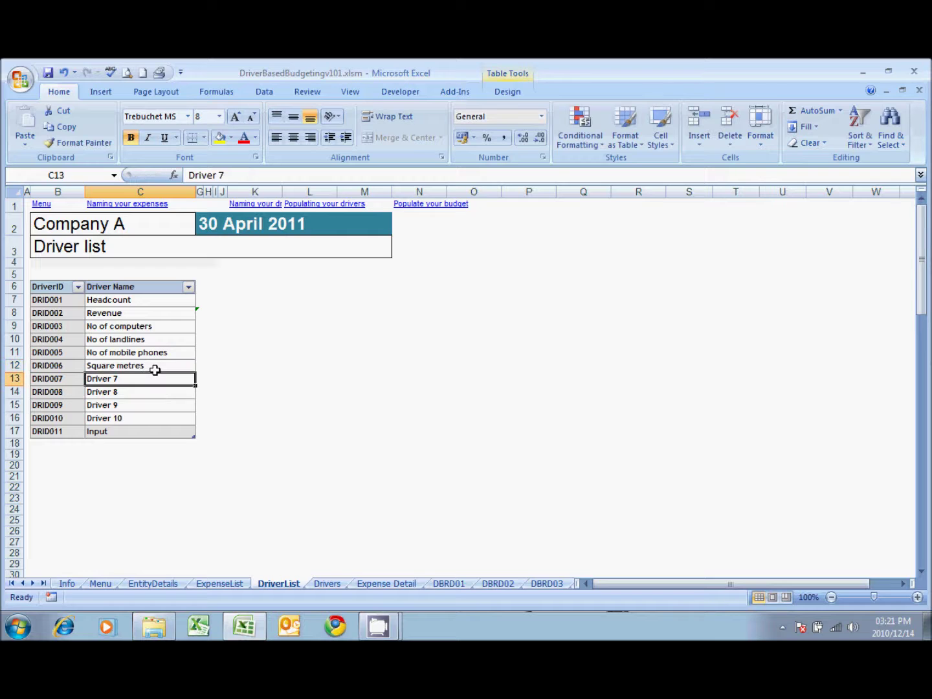
Open the Drivers sheet from the Menu and examine the monthly Headcount row and the Revenue values for May and June.
click(44, 206)
click(458, 333)
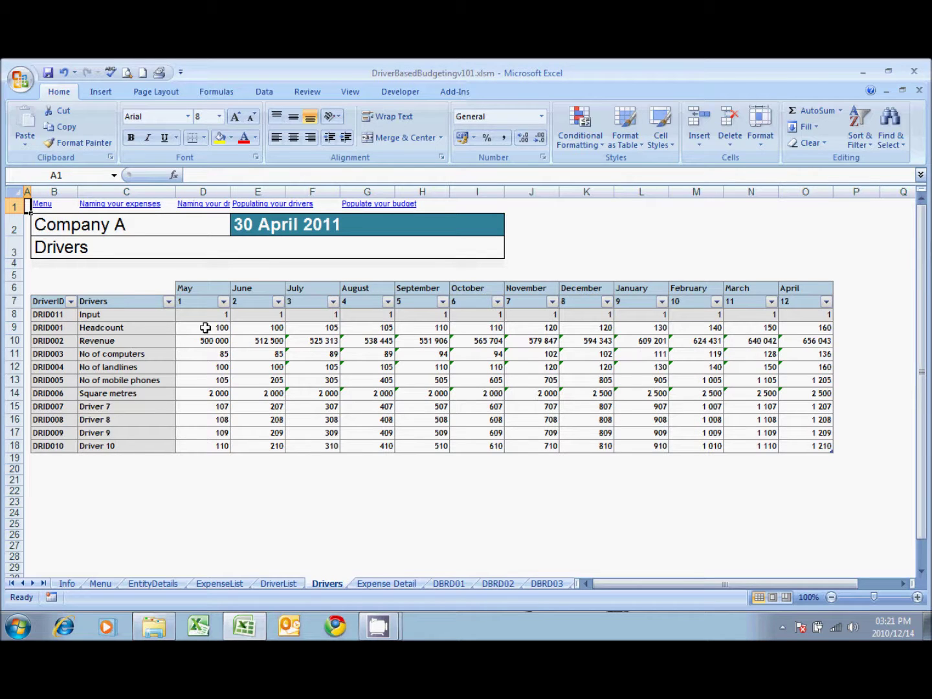
drag(205, 327, 798, 326)
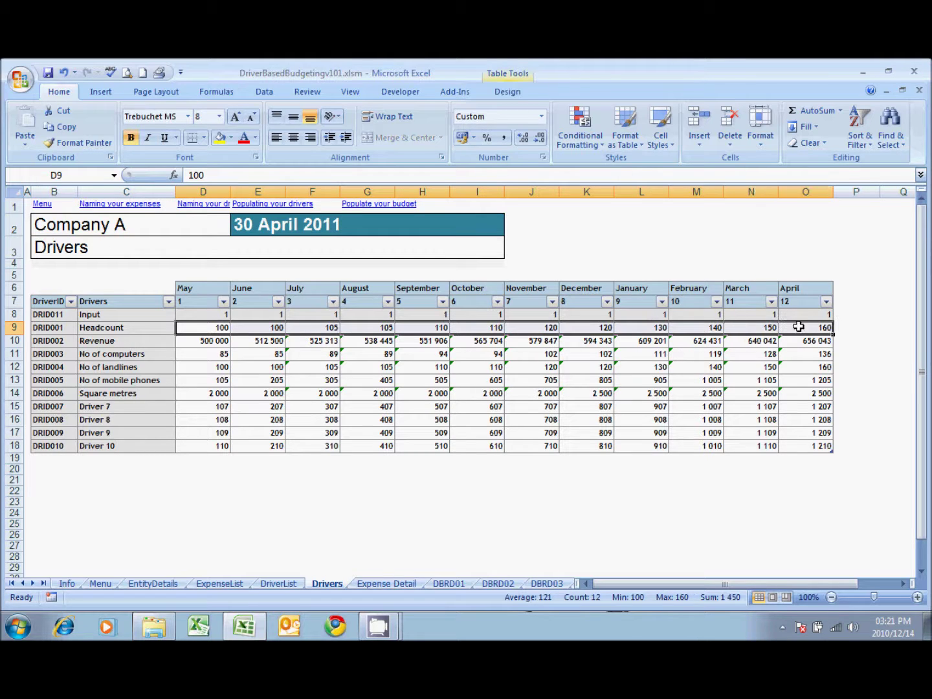
click(216, 341)
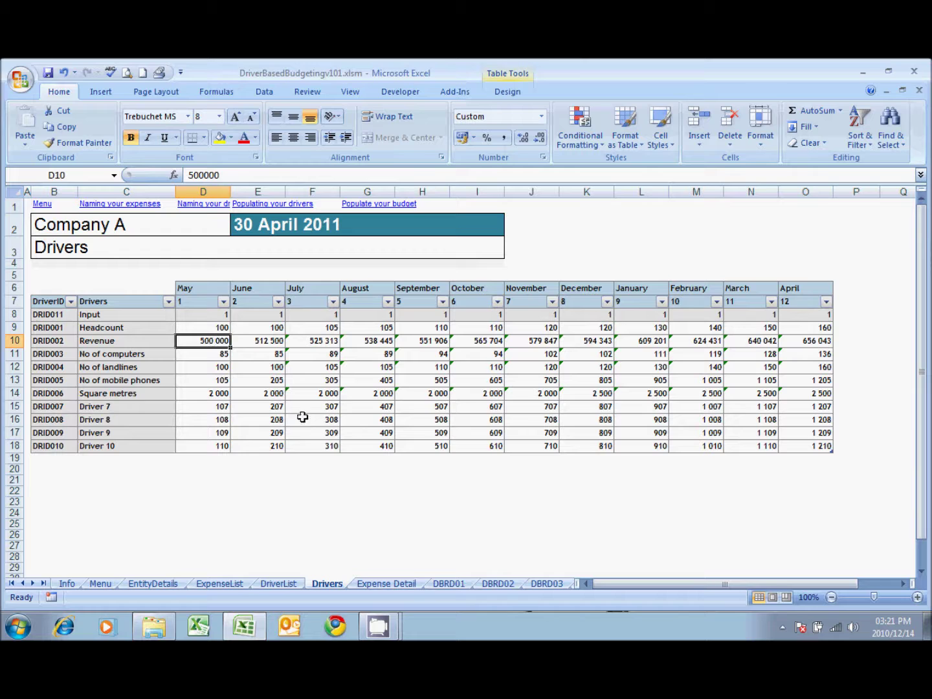
key(Right)
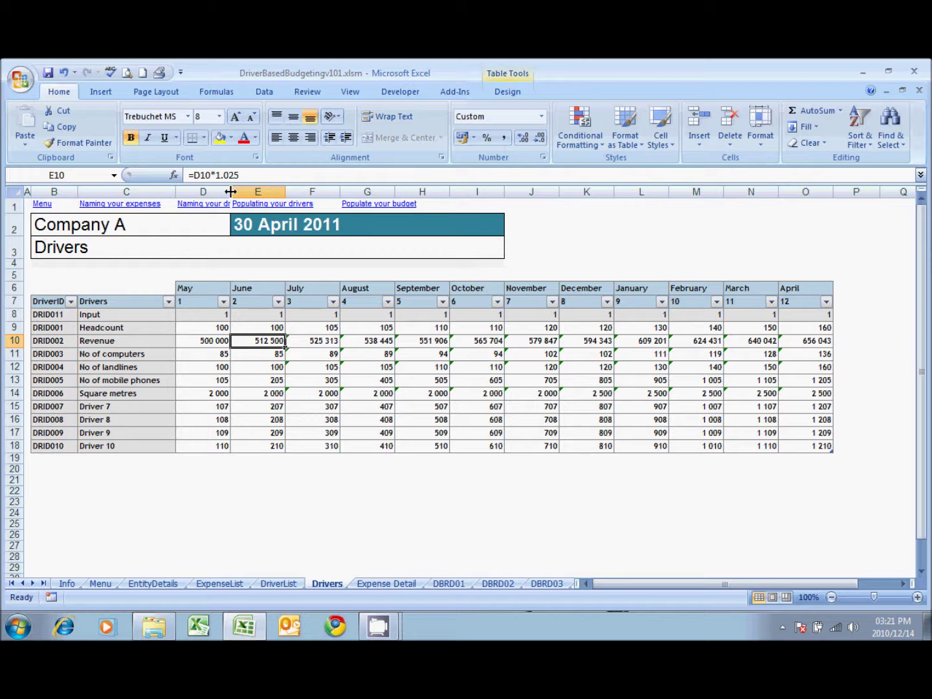
Inspect the May formulas of the No of computers and No of landlines drivers, leaving both cells unedited.
click(206, 356)
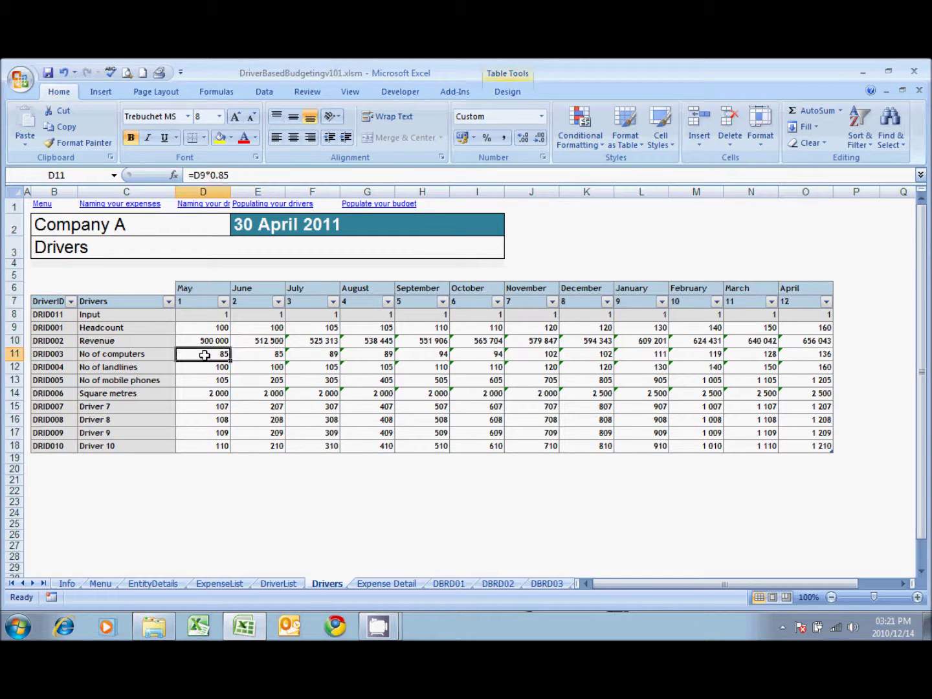
key(F2)
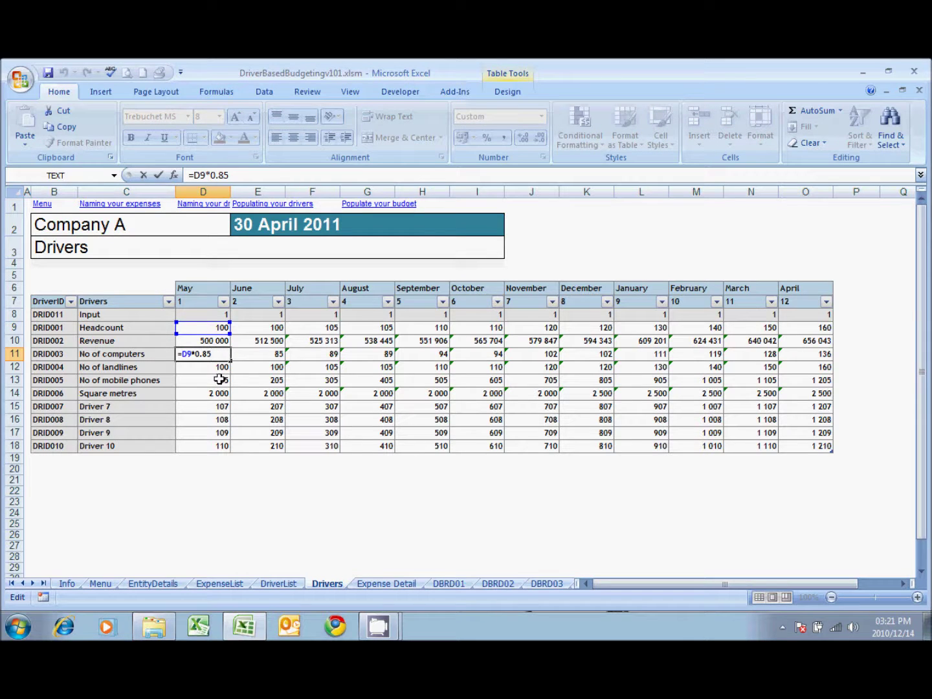
key(Escape)
key(Down)
key(F2)
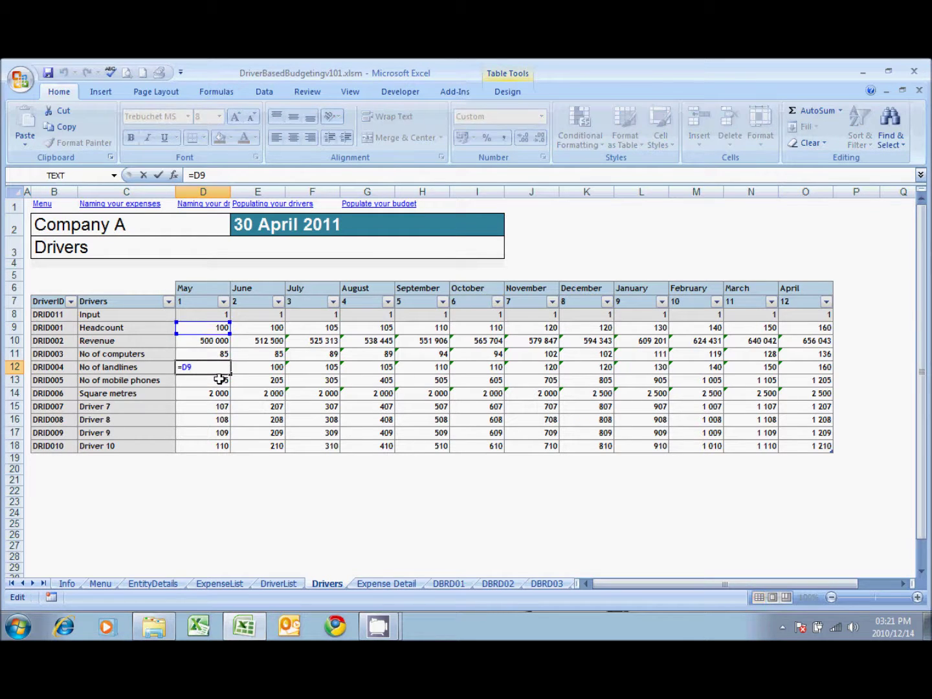
key(Escape)
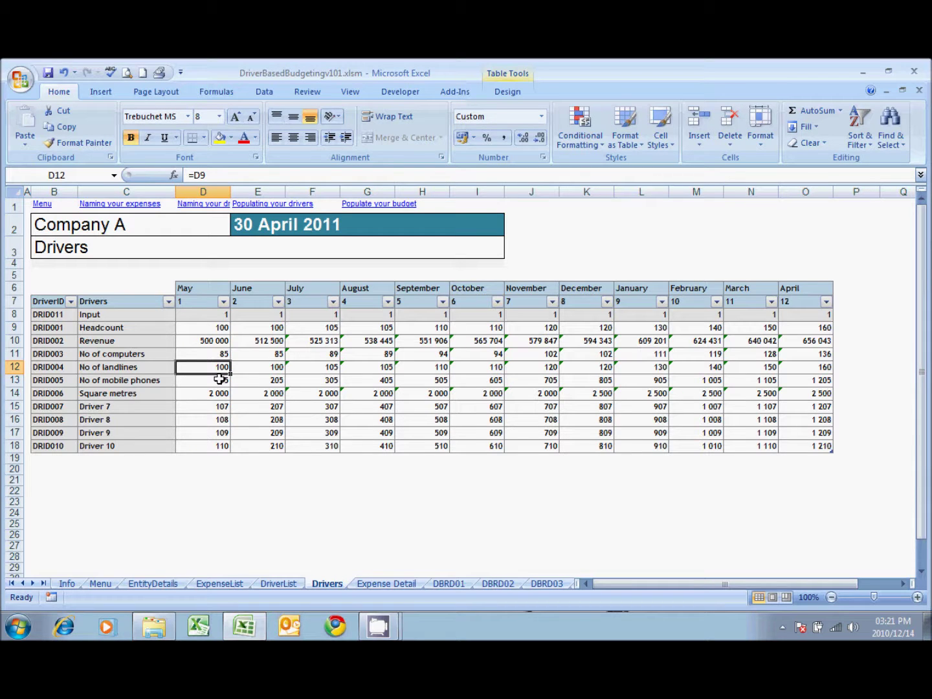
Examine the Square metres driver values for May, June and December and the Input row across all months.
key(Down)
key(Down)
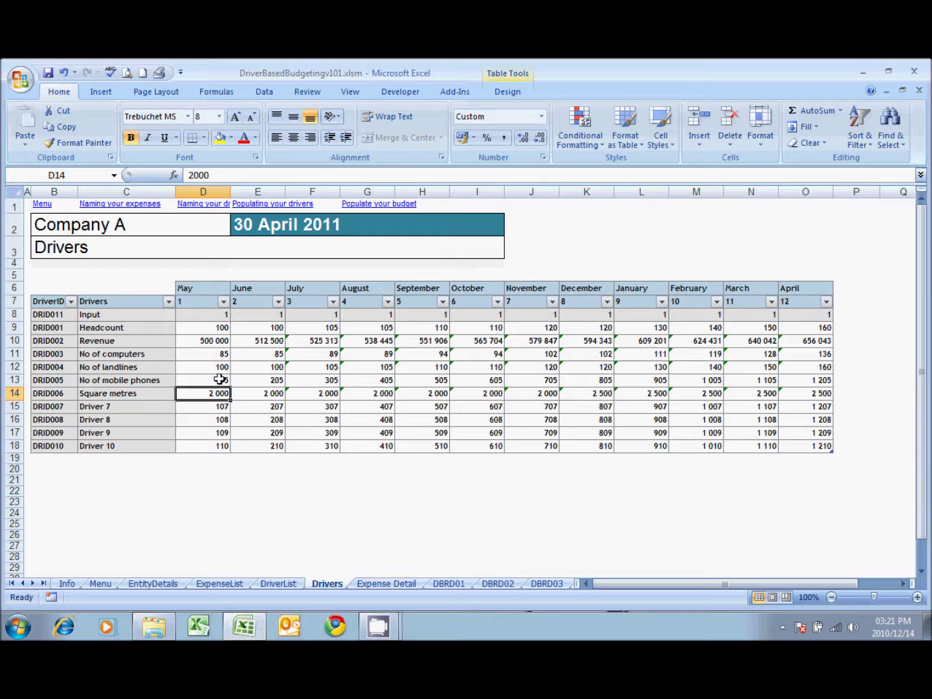
key(Right)
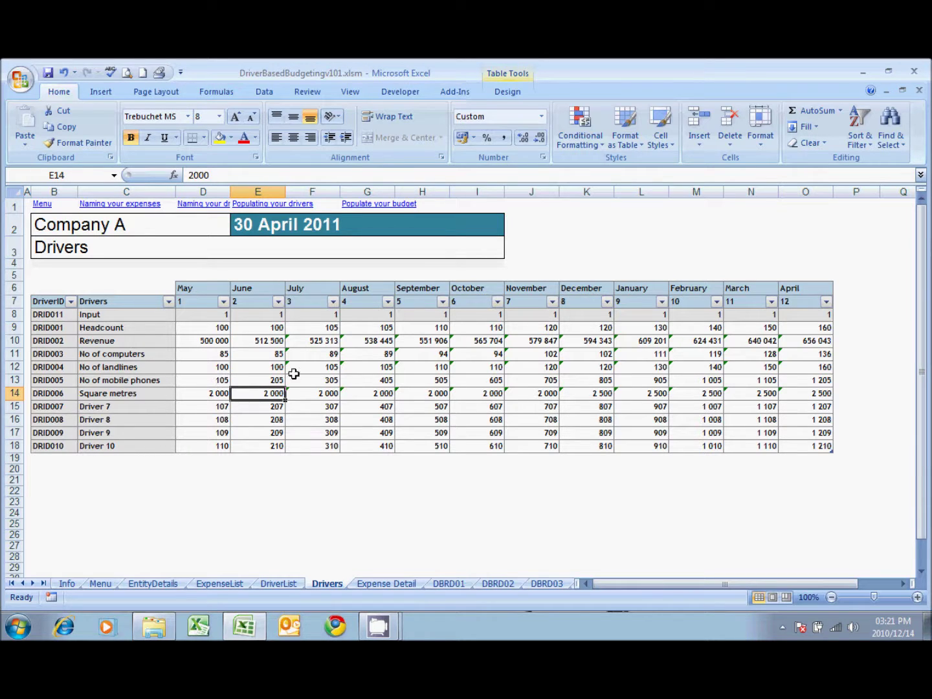
click(591, 393)
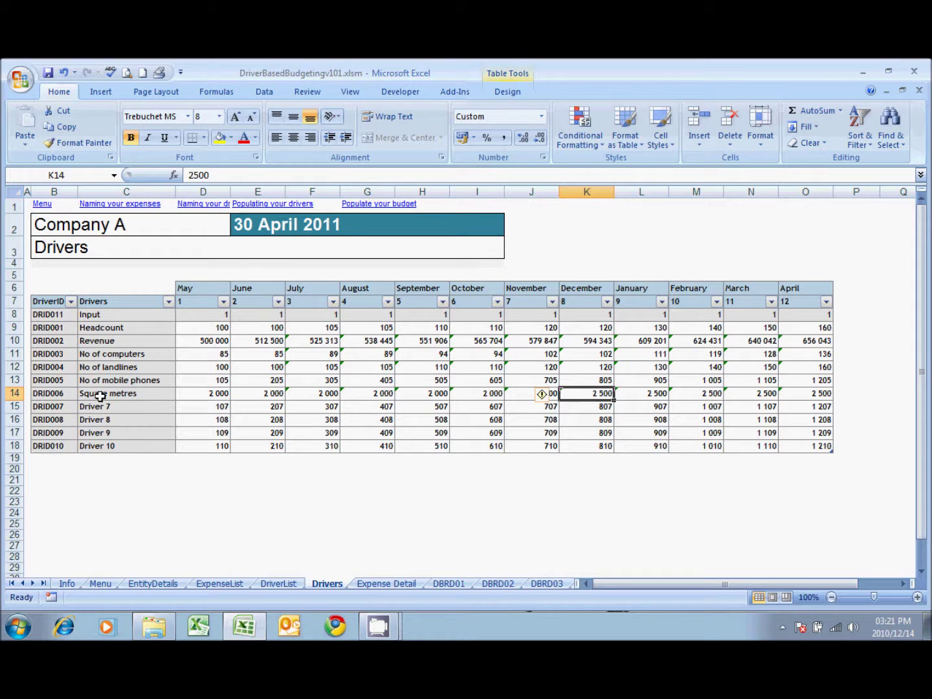
click(126, 318)
drag(208, 315, 783, 320)
click(181, 372)
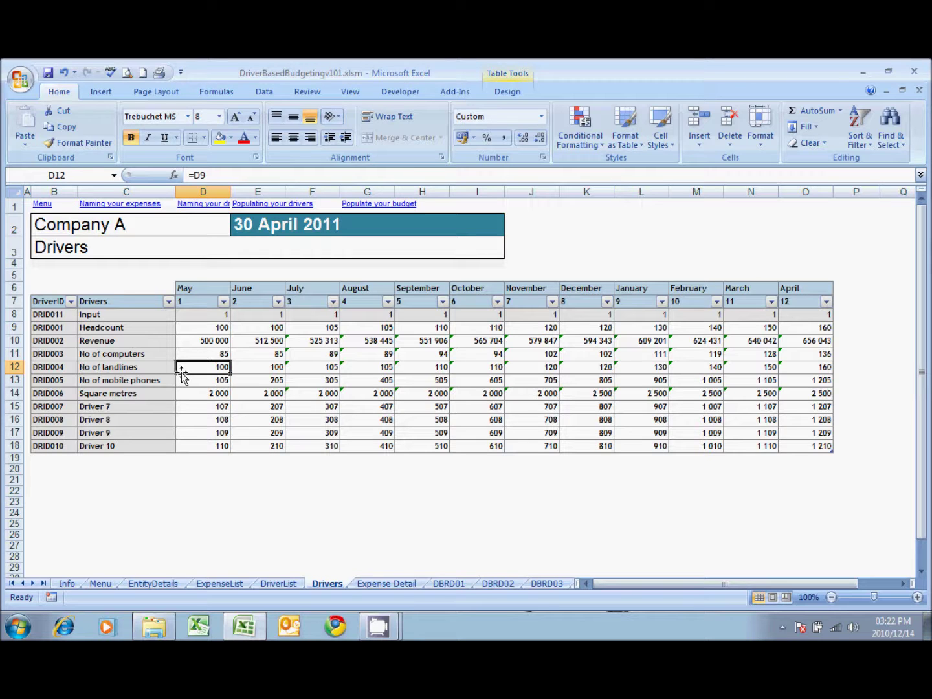
View the Square metres driver rates sheet from the Menu, and return there to open the Driver allocation sheet.
click(44, 205)
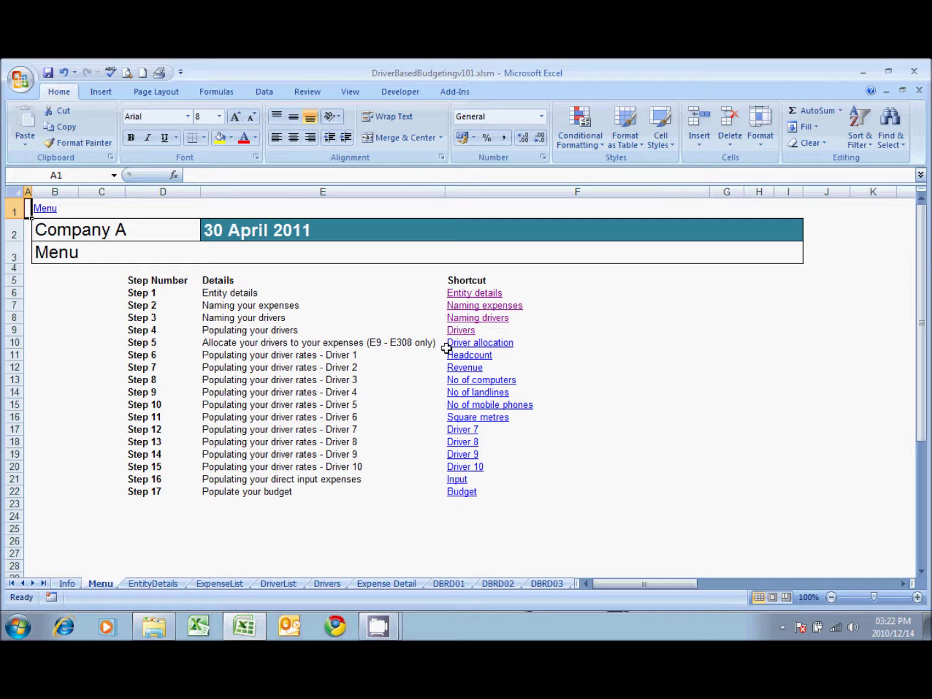
click(460, 421)
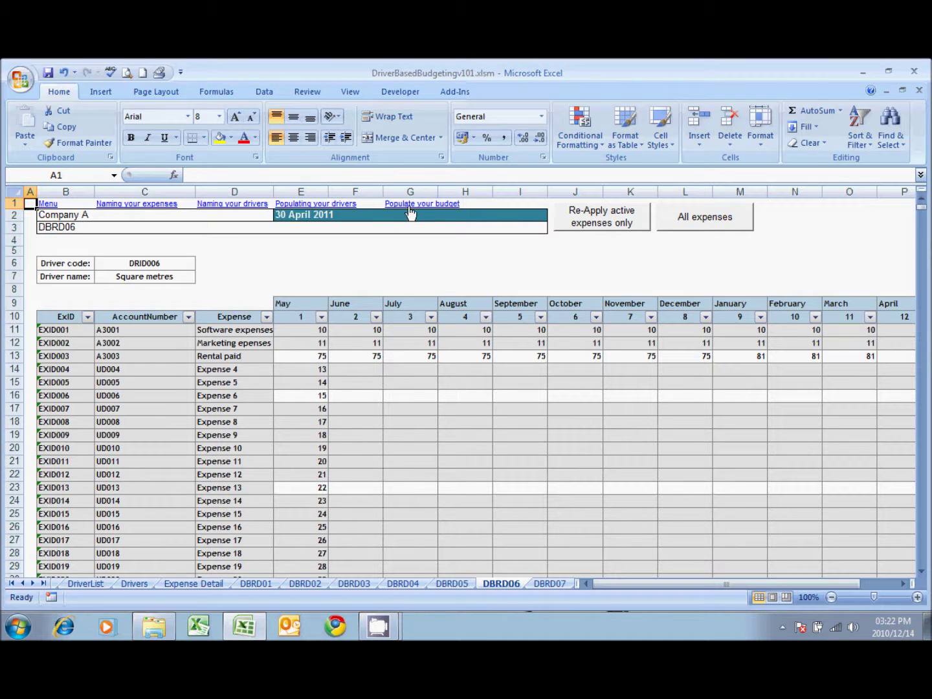
click(48, 203)
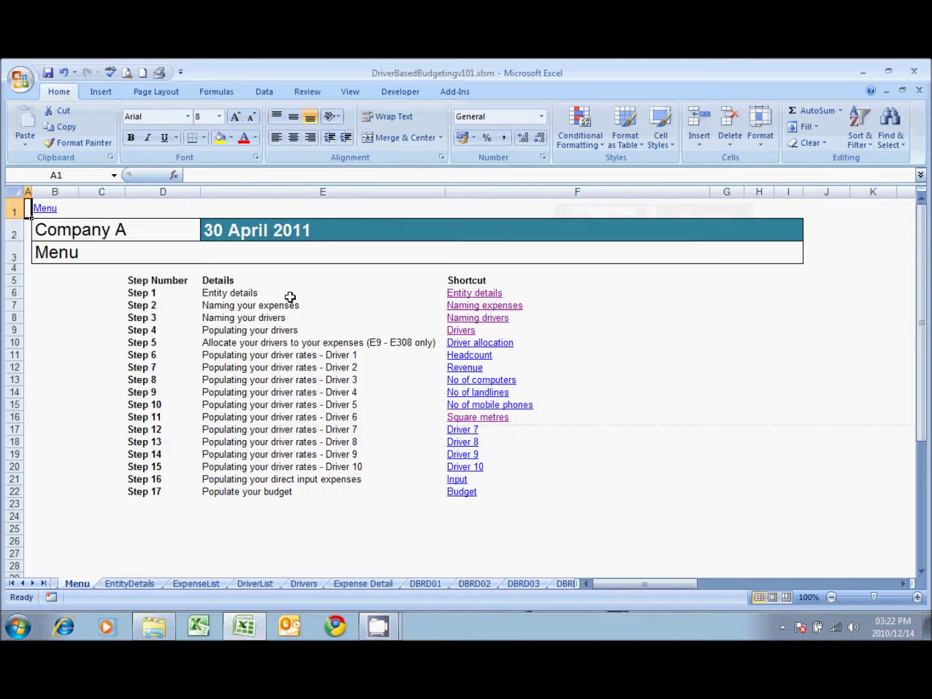
click(452, 343)
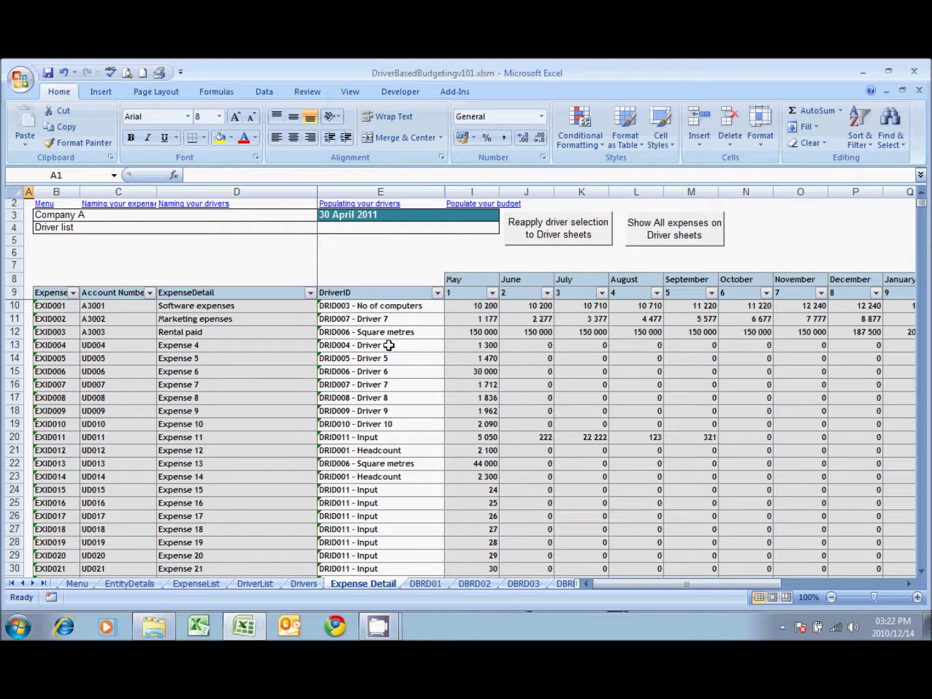
Allocate the driver DRID006 - Square metres to Expense 15 on the Expense Detail sheet.
click(378, 306)
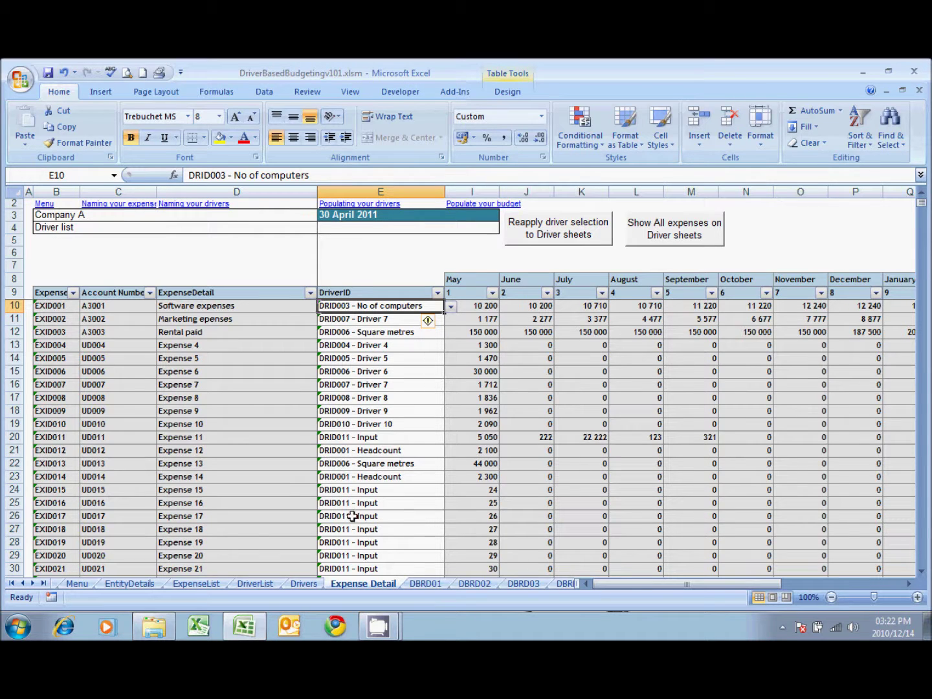
click(372, 493)
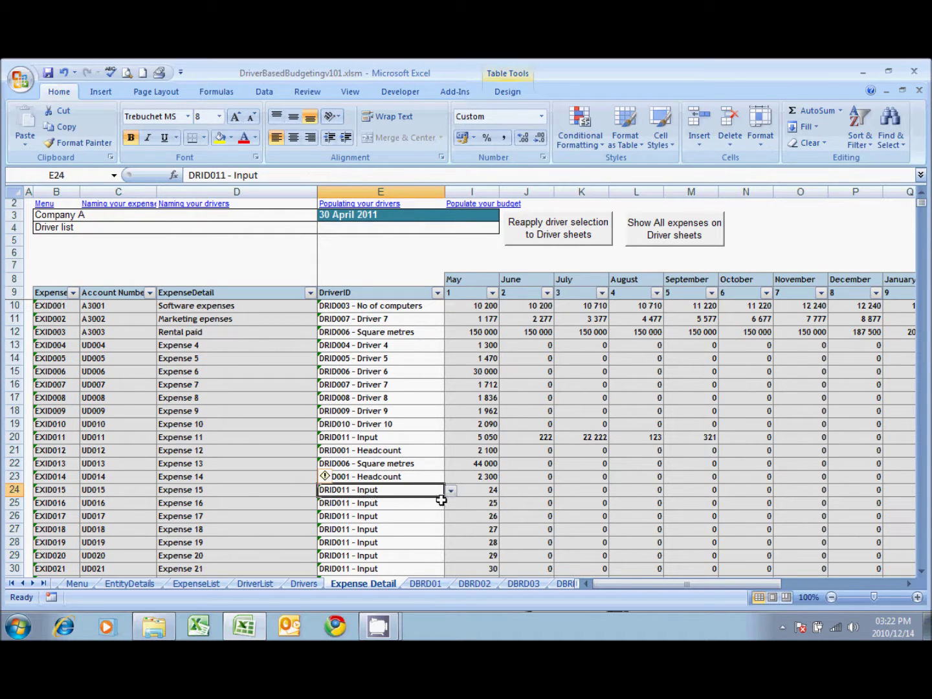
click(451, 491)
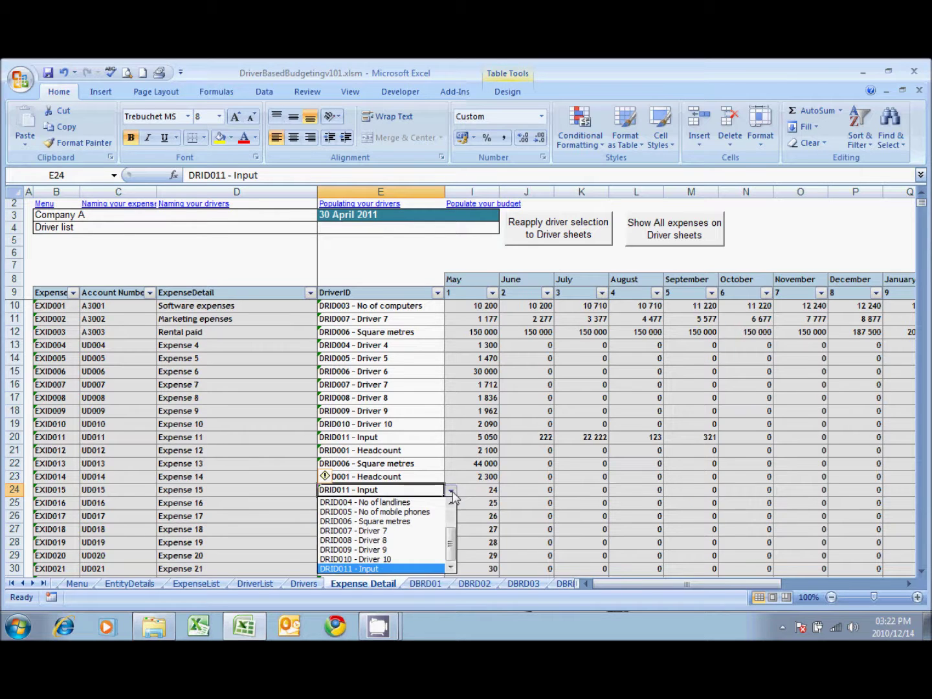
click(373, 522)
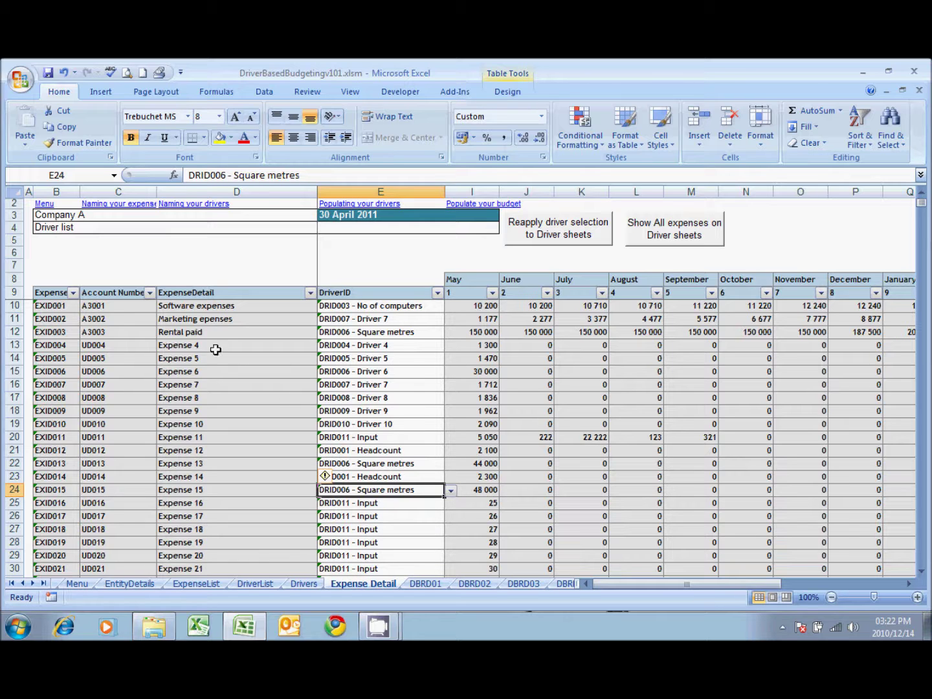
Open the Square metres rates sheet through the Menu and examine the May rates of Rental paid, Expense 6, Expense 13 and Expense 15.
click(52, 207)
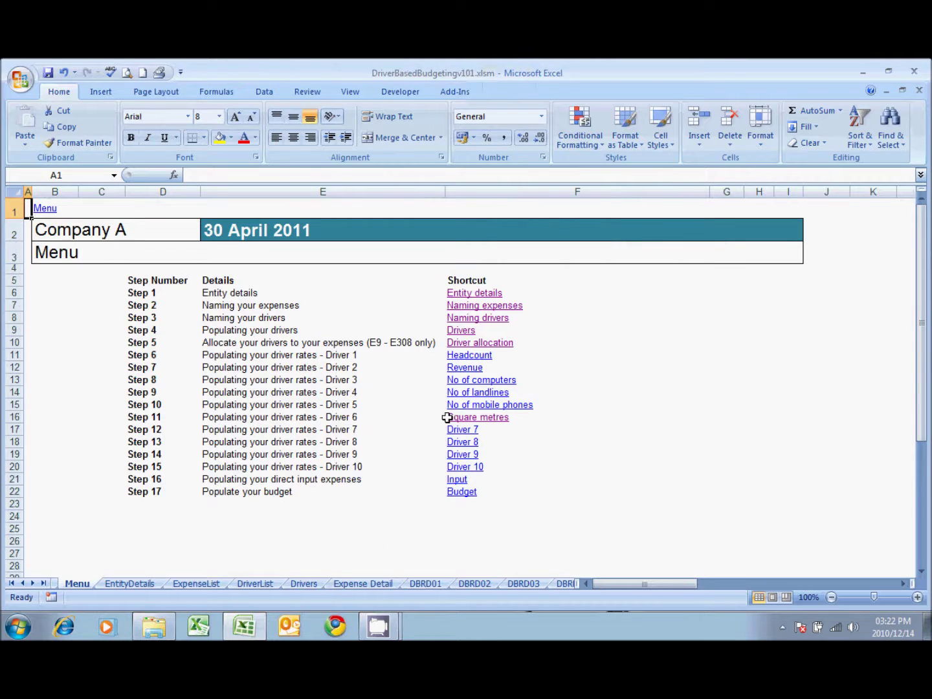
click(450, 417)
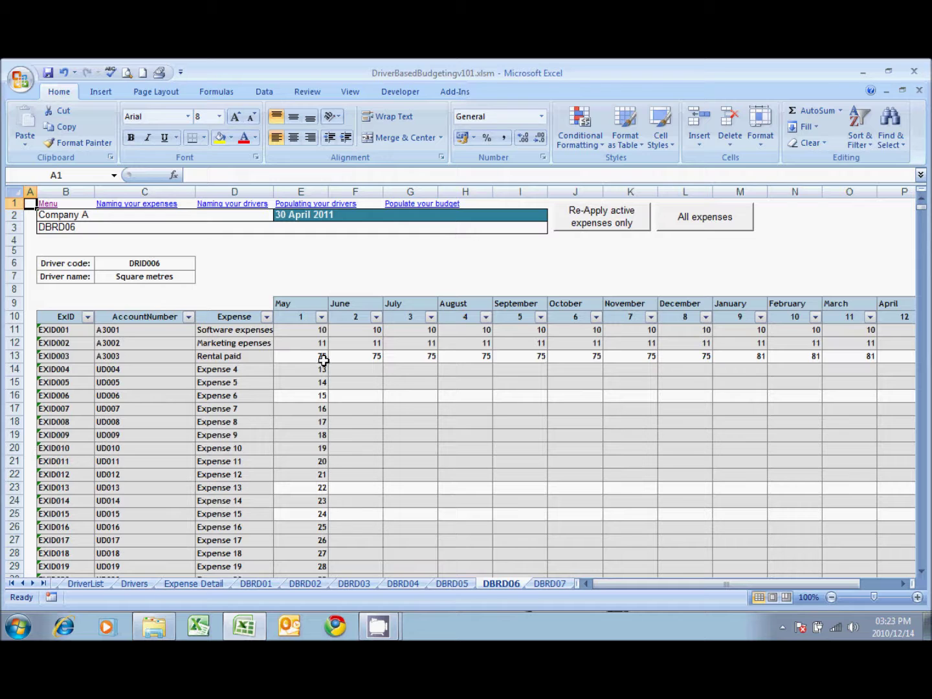
click(323, 361)
key(ctrl+Down)
key(ctrl+Up)
scroll(323, 360, up, 3)
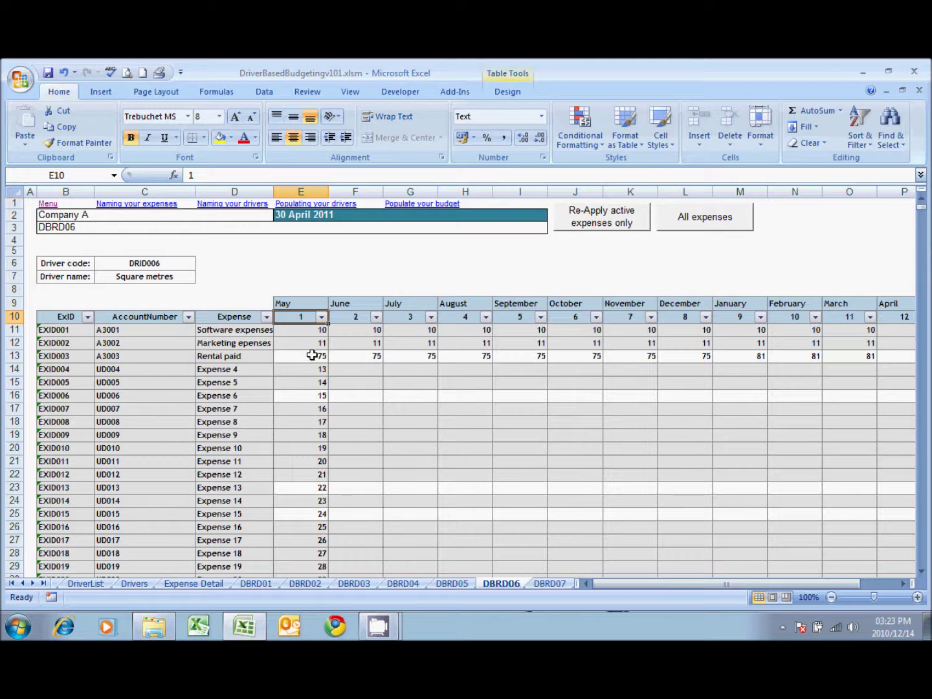
click(312, 355)
click(312, 395)
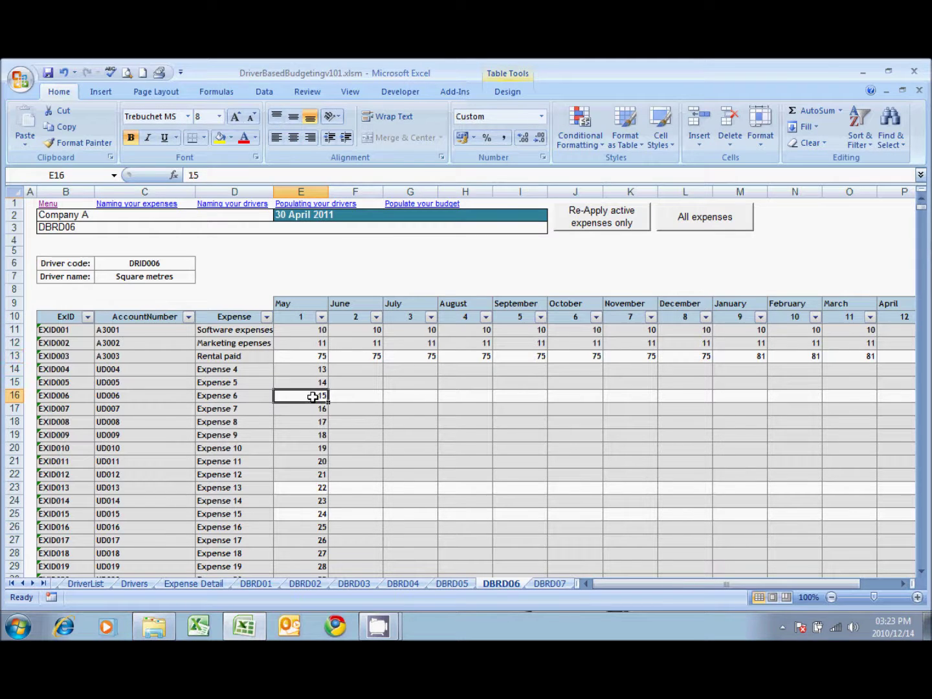
click(315, 485)
click(315, 516)
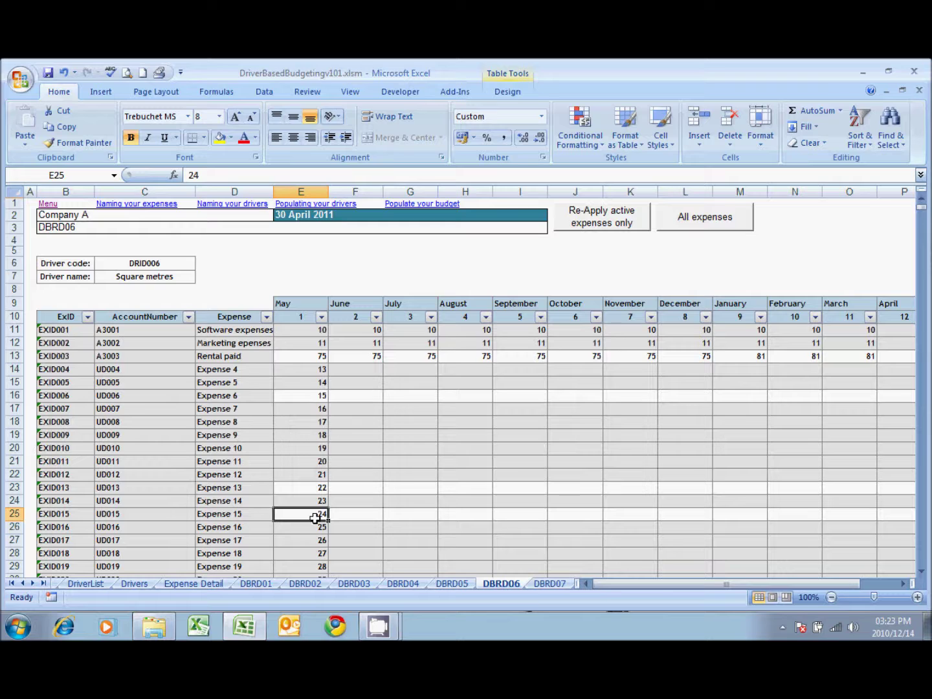
Filter the Square metres sheet to active expenses only and inspect the Rental paid rates for May and January.
click(612, 220)
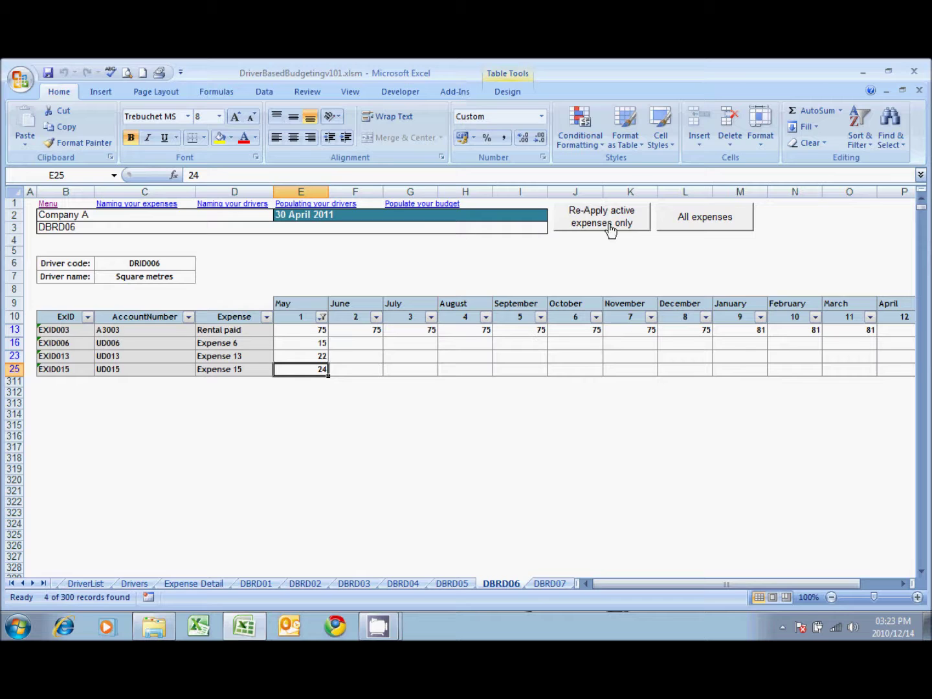
click(689, 223)
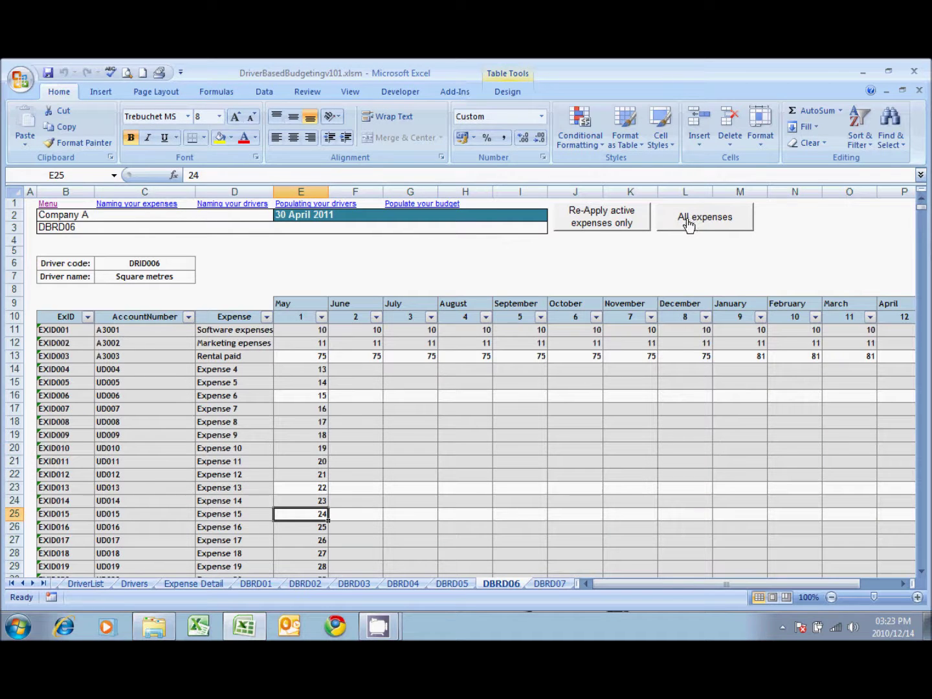
click(624, 224)
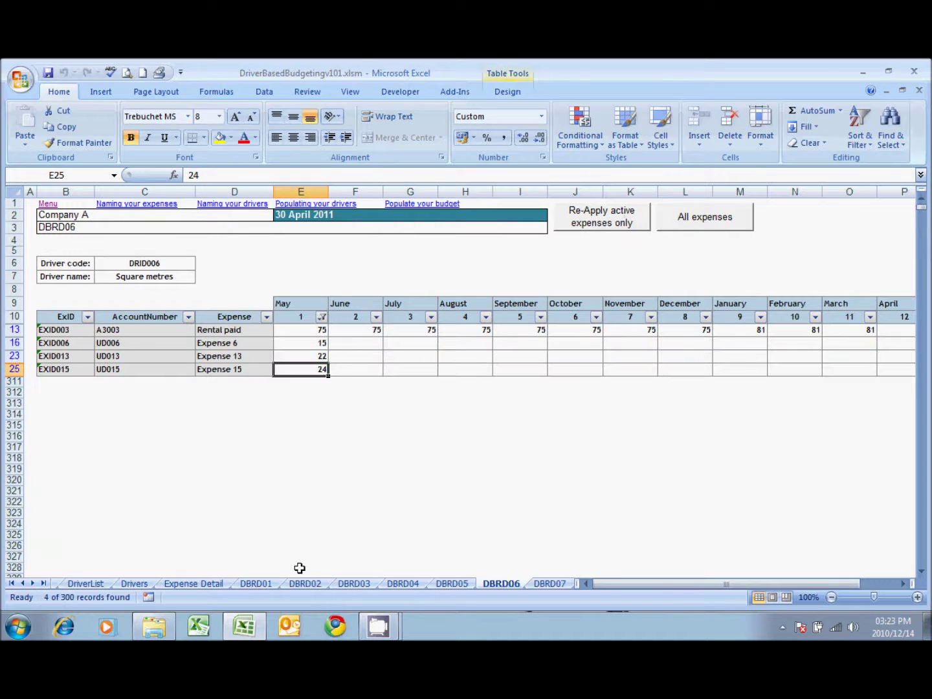
click(313, 333)
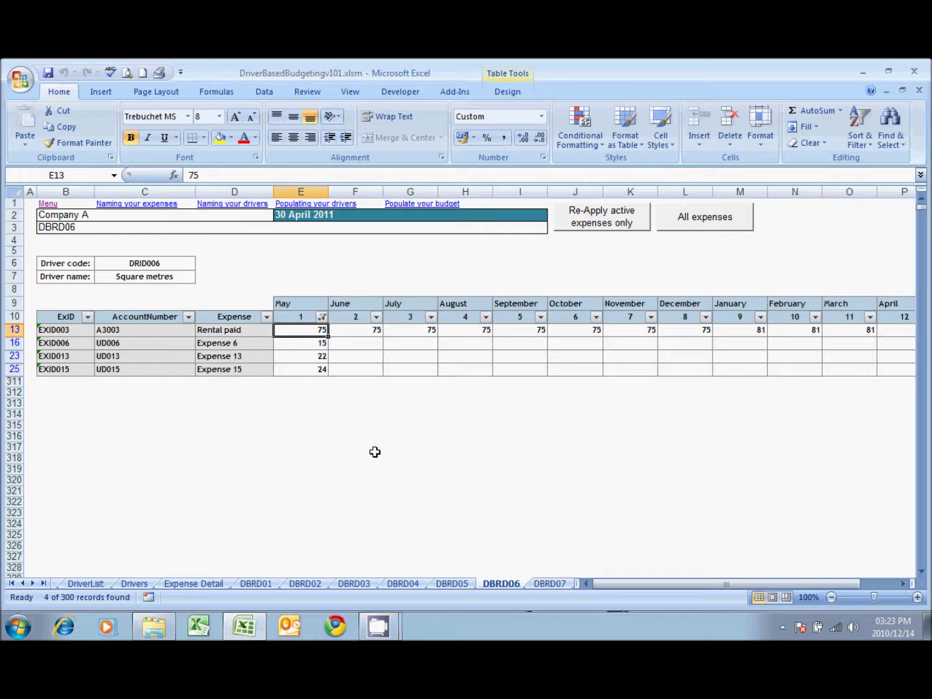
click(752, 330)
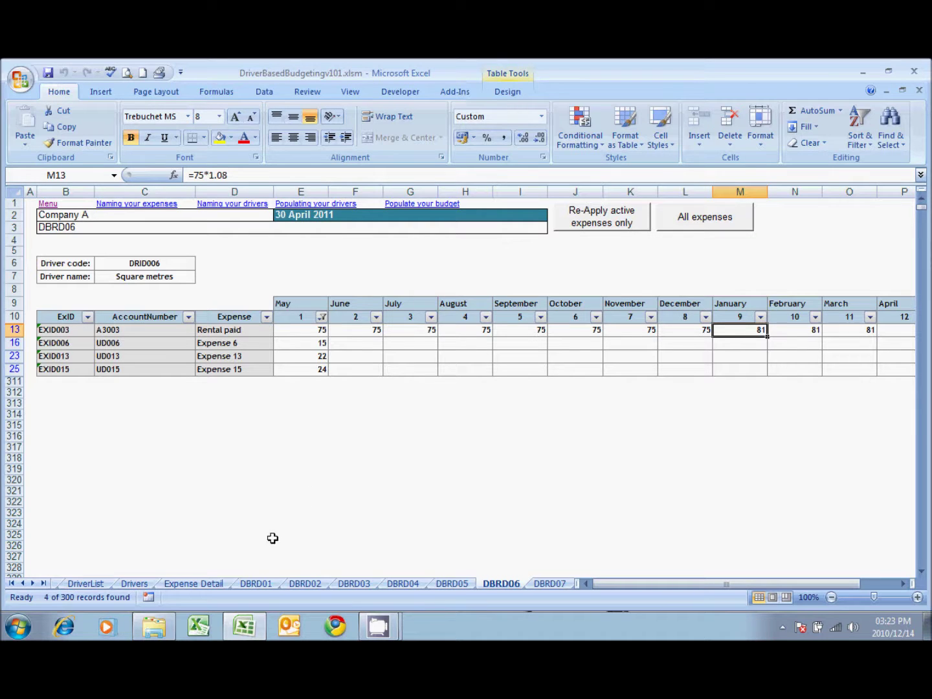
Filter the Headcount sheet DBRD01 to active expenses only, and reapply the driver selection to all driver sheets from Expense Detail.
click(254, 584)
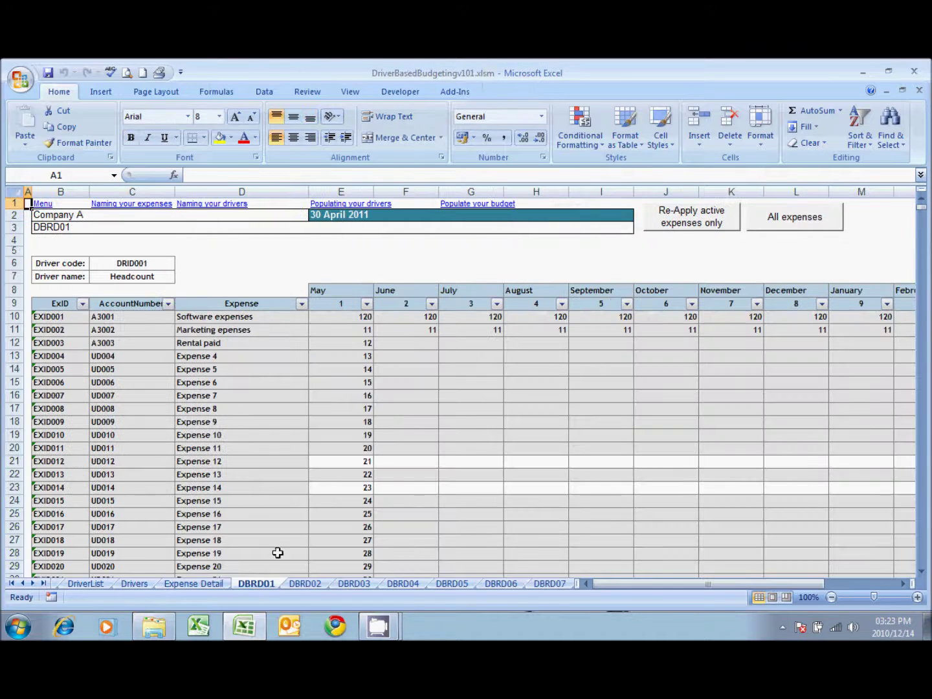
click(673, 222)
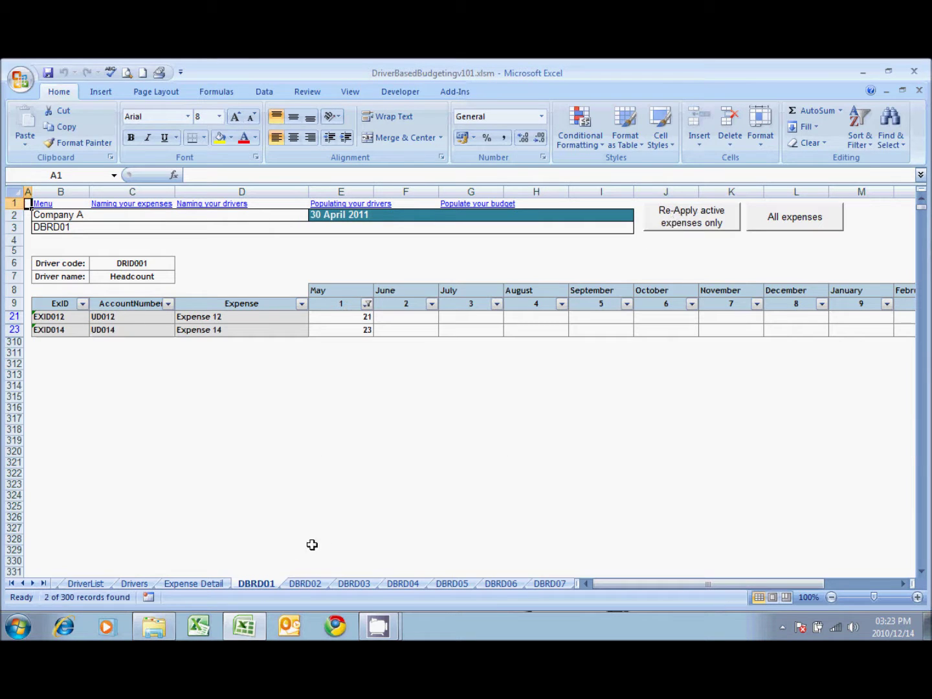
click(204, 581)
click(512, 244)
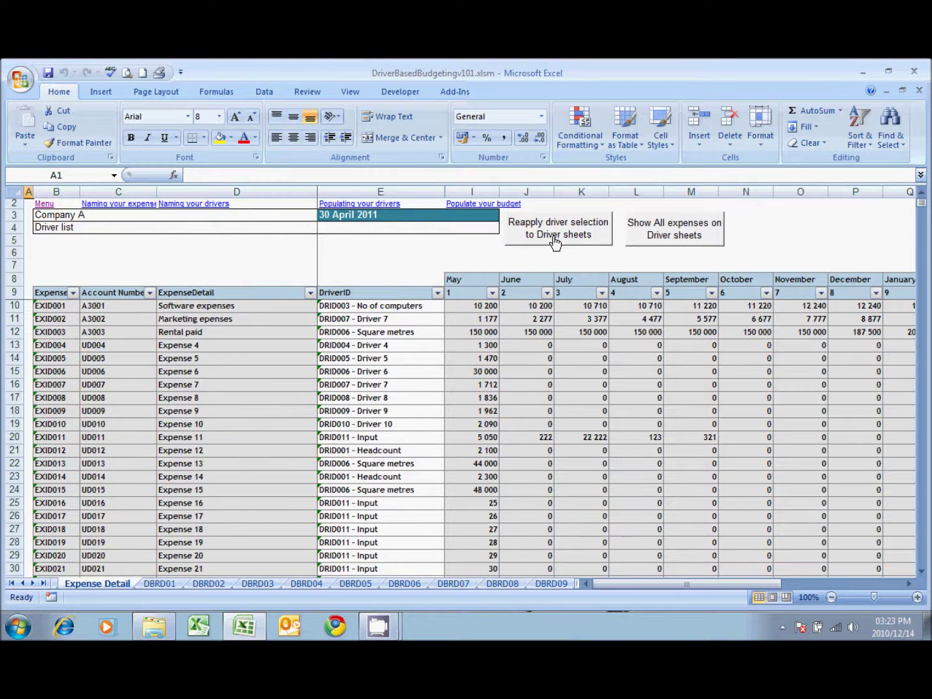
Review the filtered driver sheets from DBRD01 to DBRD07, including the May rate for Software expenses on DBRD03.
click(159, 582)
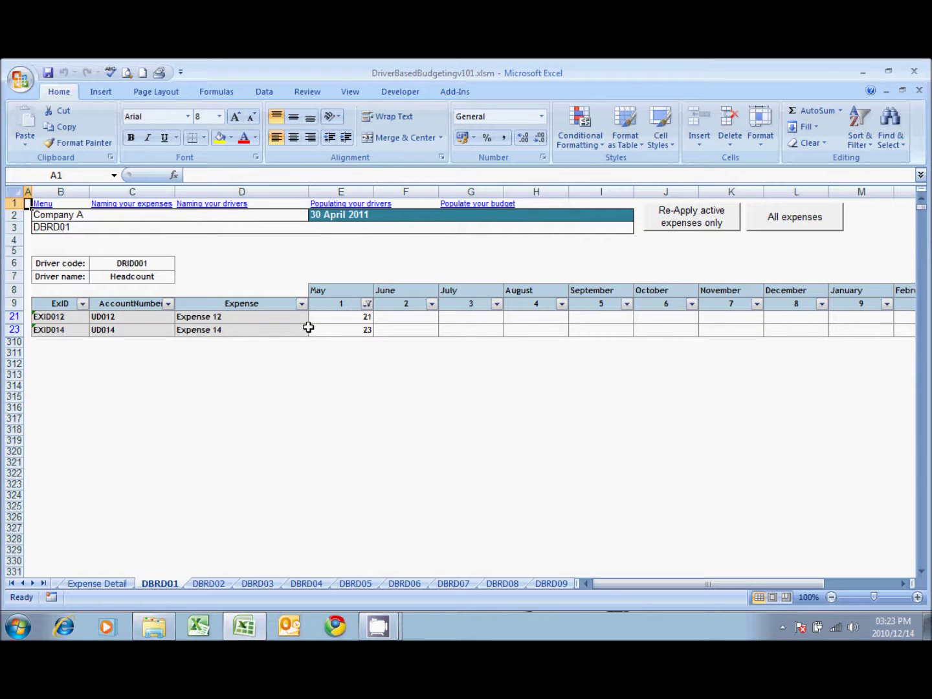
key(ctrl+Page_Down)
key(ctrl+Page_Down)
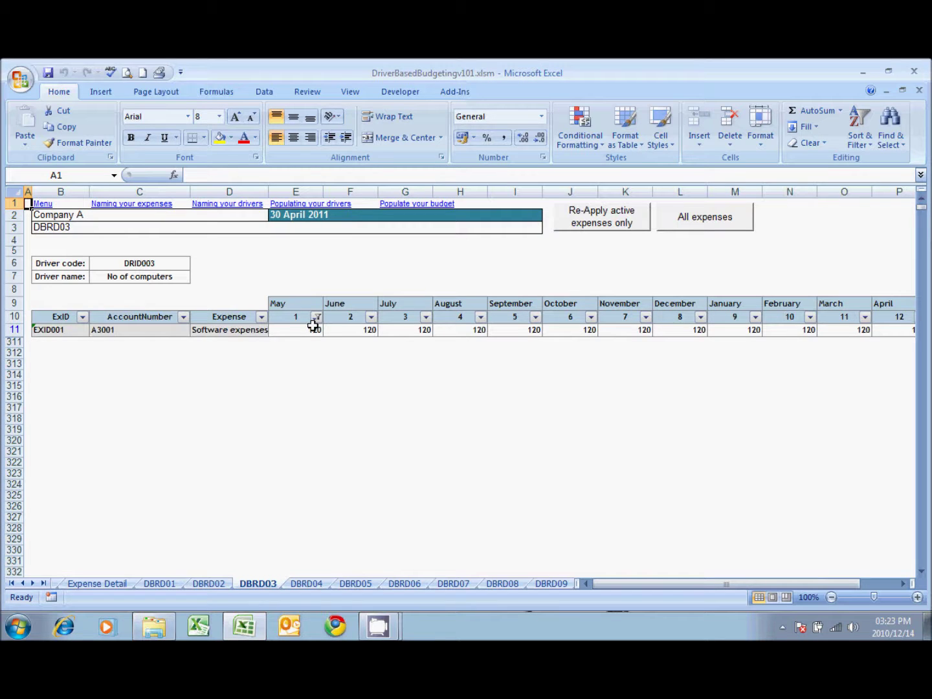
click(313, 326)
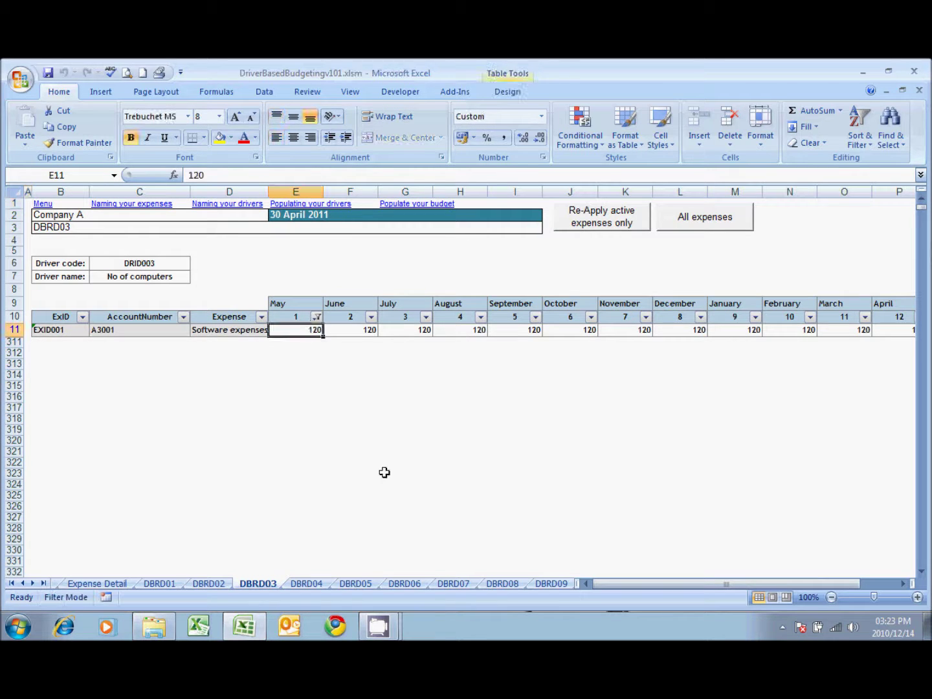
key(ctrl+Page_Down)
key(ctrl+Page_Down)
key(ctrl+Page_Down)
key(ctrl+Page_Down)
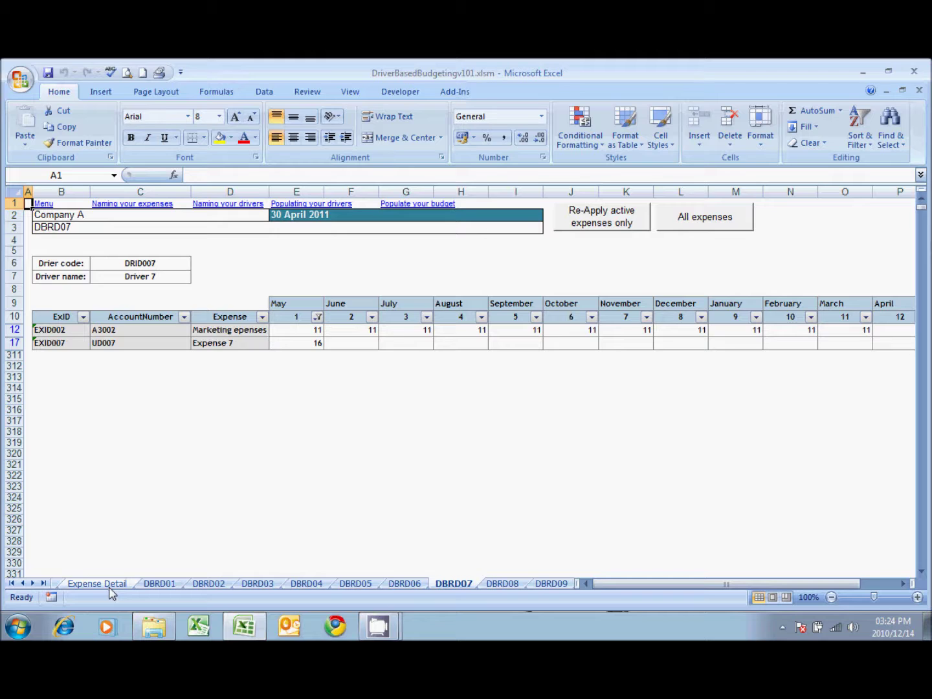
On the Input driver sheet DBRD11, enter 20000 for May and 21000 for June for Expense 18.
key(ctrl+Page_Down)
key(ctrl+Page_Down)
key(ctrl+Page_Down)
key(ctrl+Page_Down)
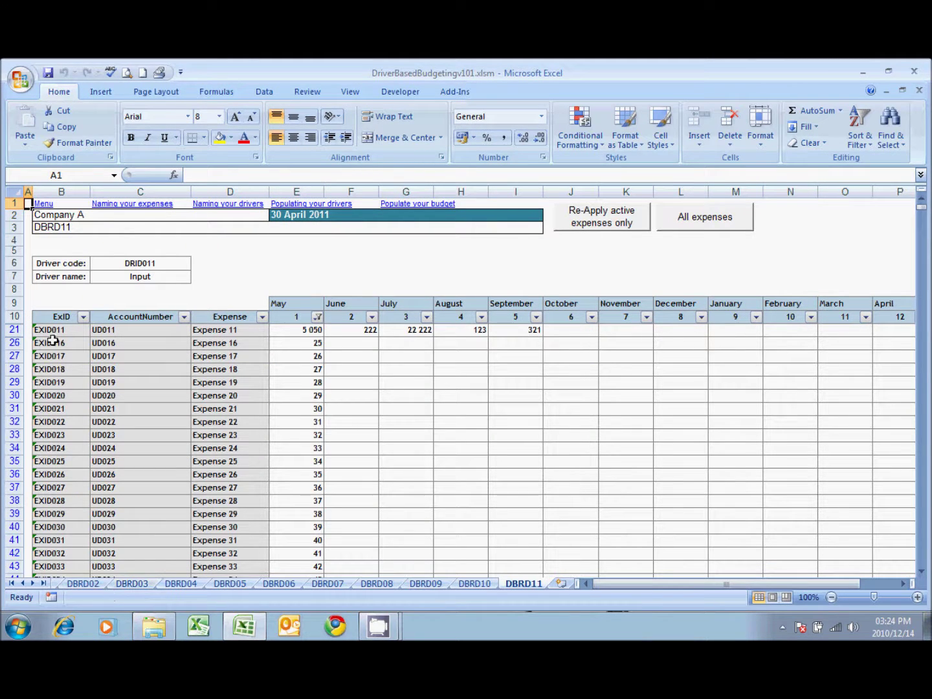
click(297, 371)
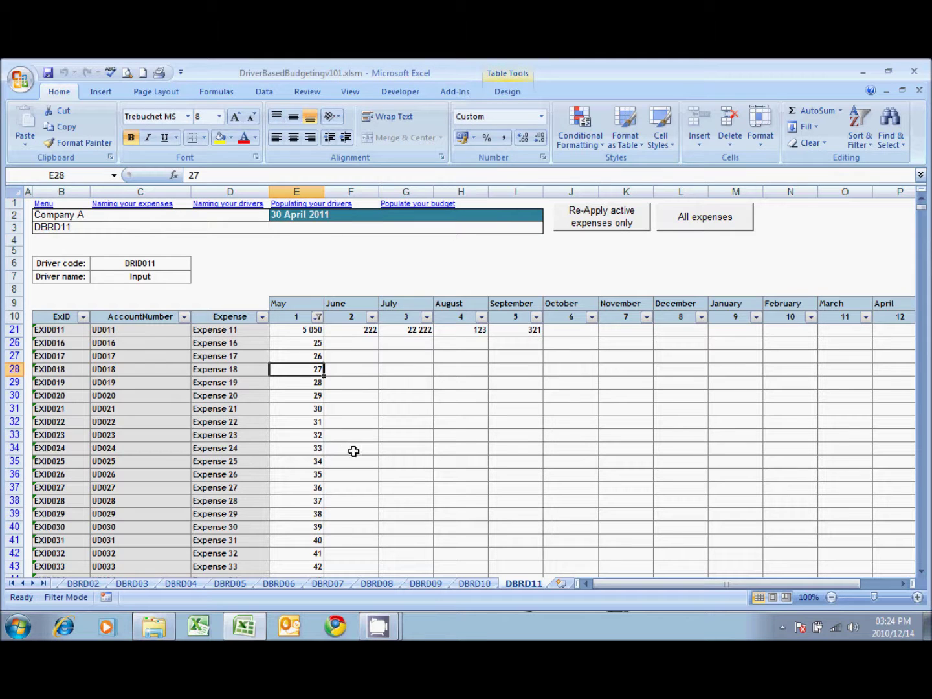
text(20000)
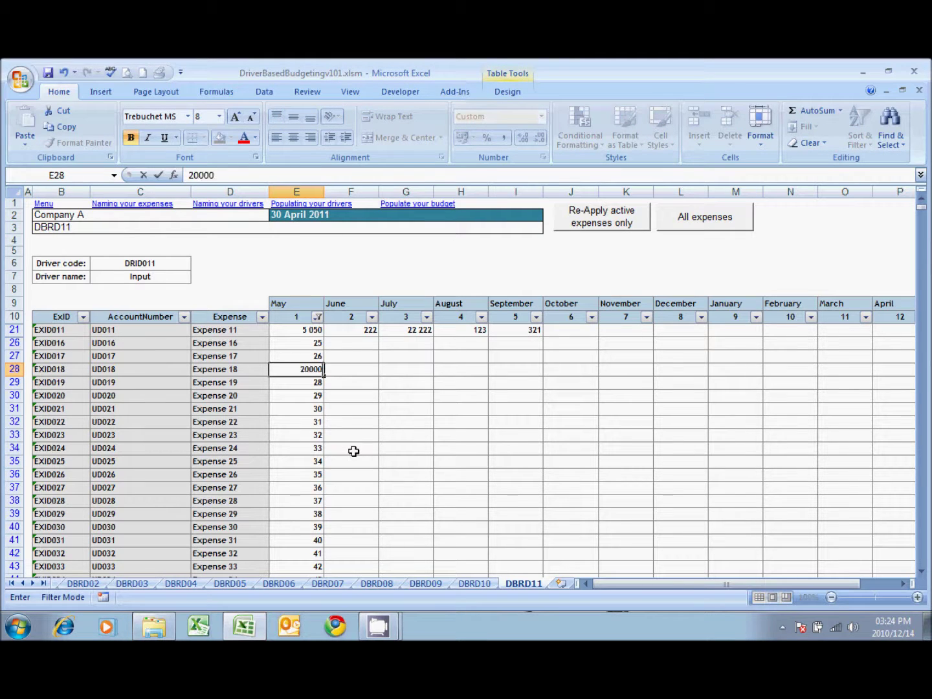
key(Return)
key(Right)
key(Up)
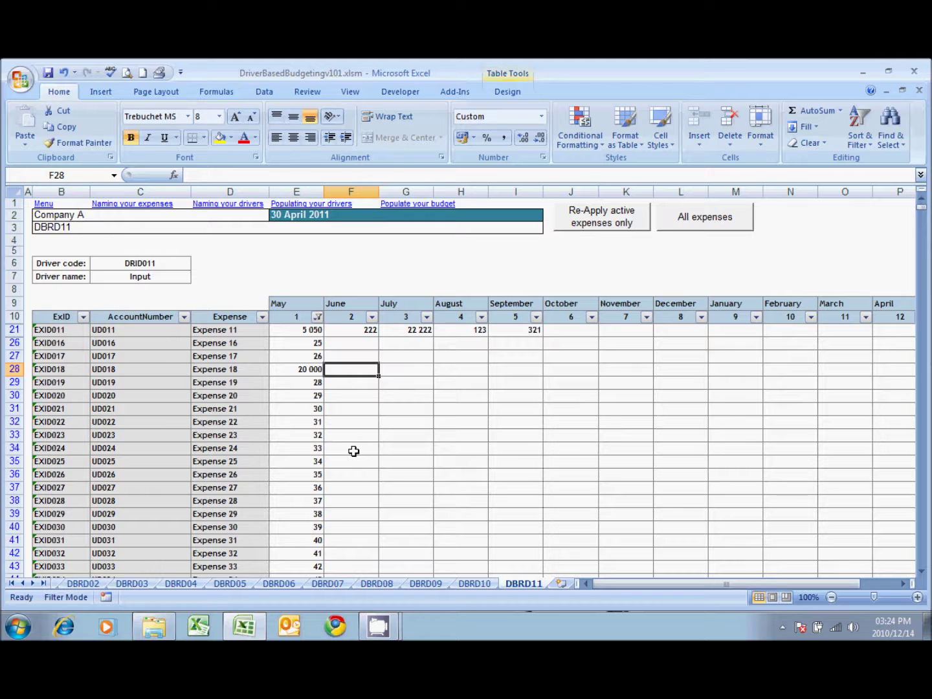
text(21 000)
key(Return)
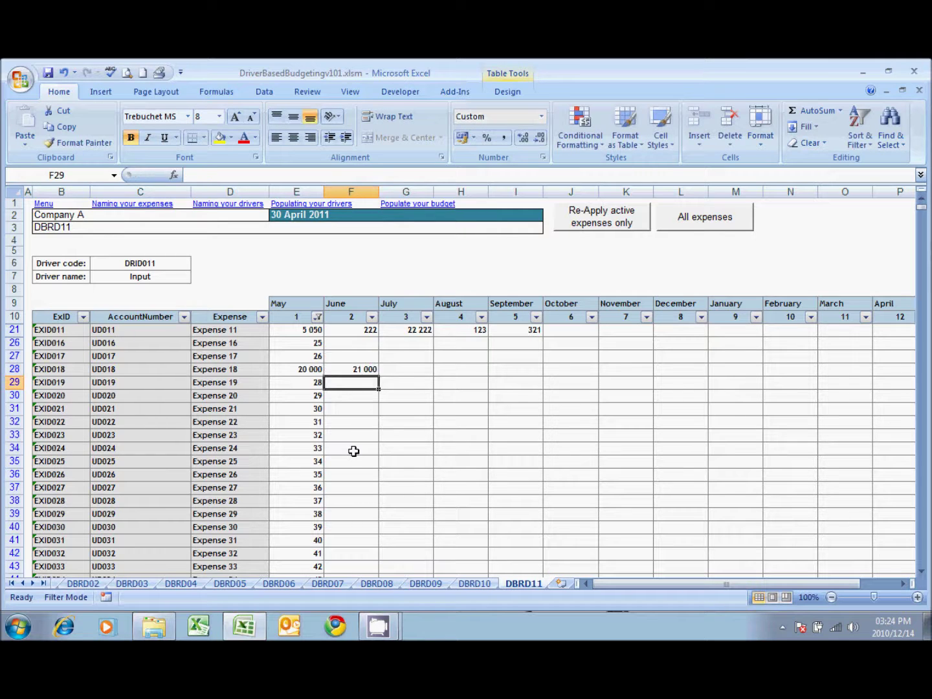
Extend the May and June amounts of Expense 18 as a series across the remaining months through April.
key(Left)
key(Up)
key(shift+Right)
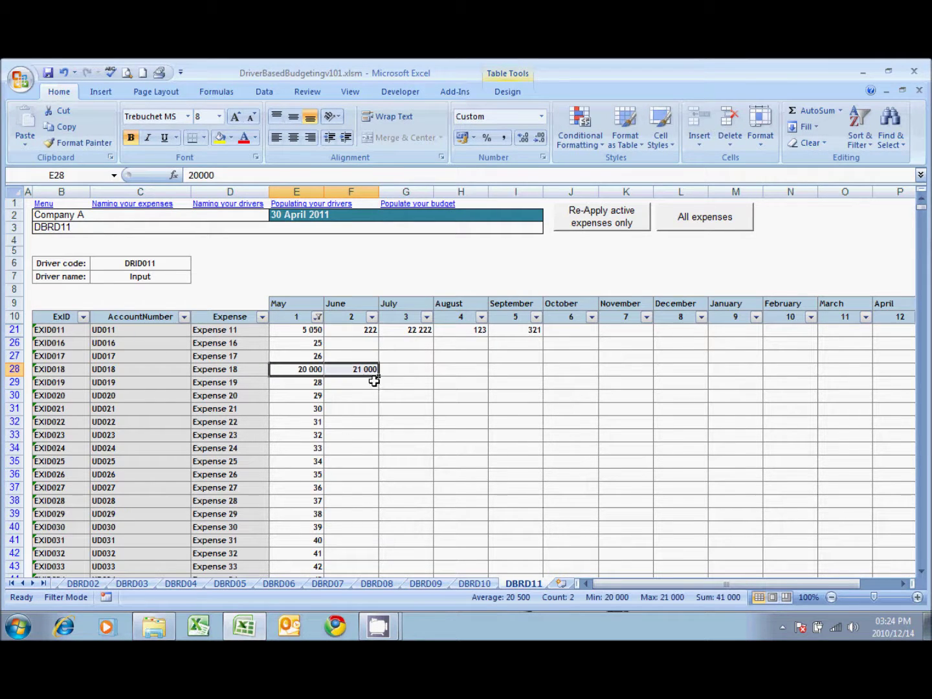
drag(379, 375, 846, 394)
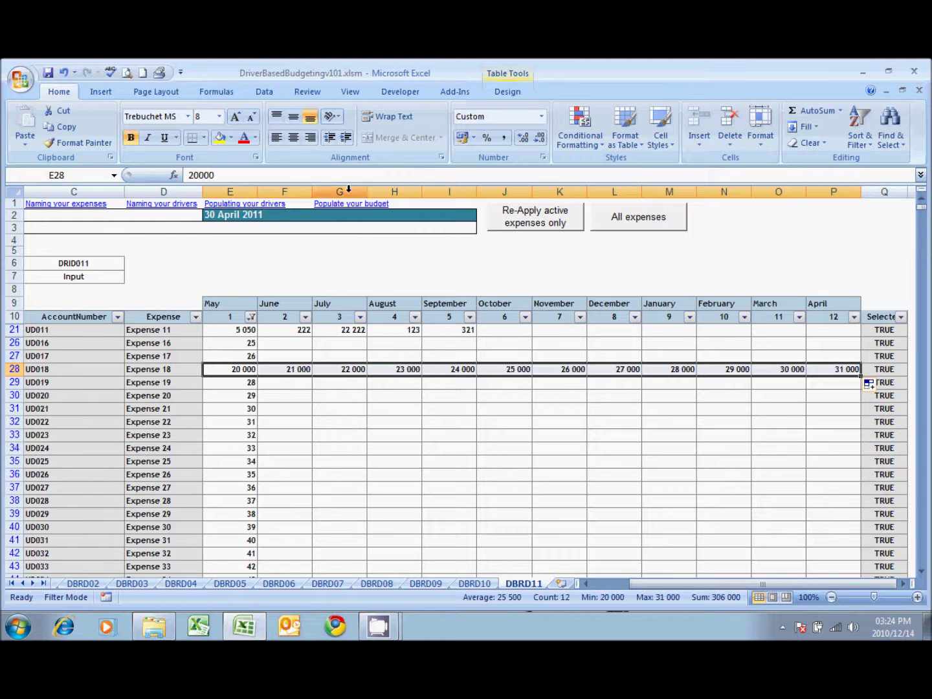
Open the budget on the Expense Detail sheet and check the monthly amounts of Expense 18.
click(364, 204)
scroll(468, 376, down, 1)
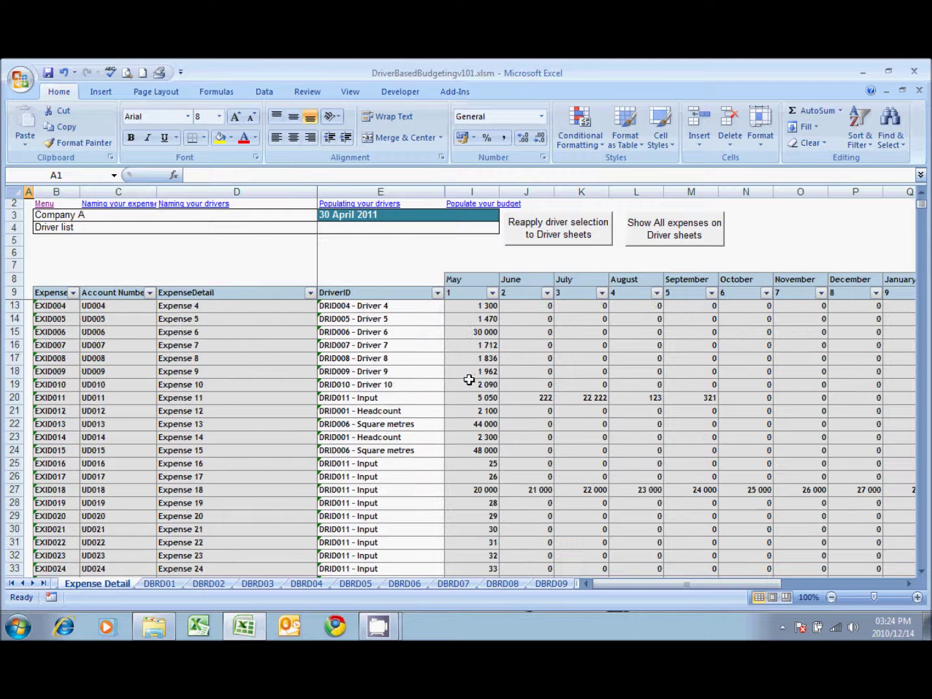
scroll(666, 434, up, 1)
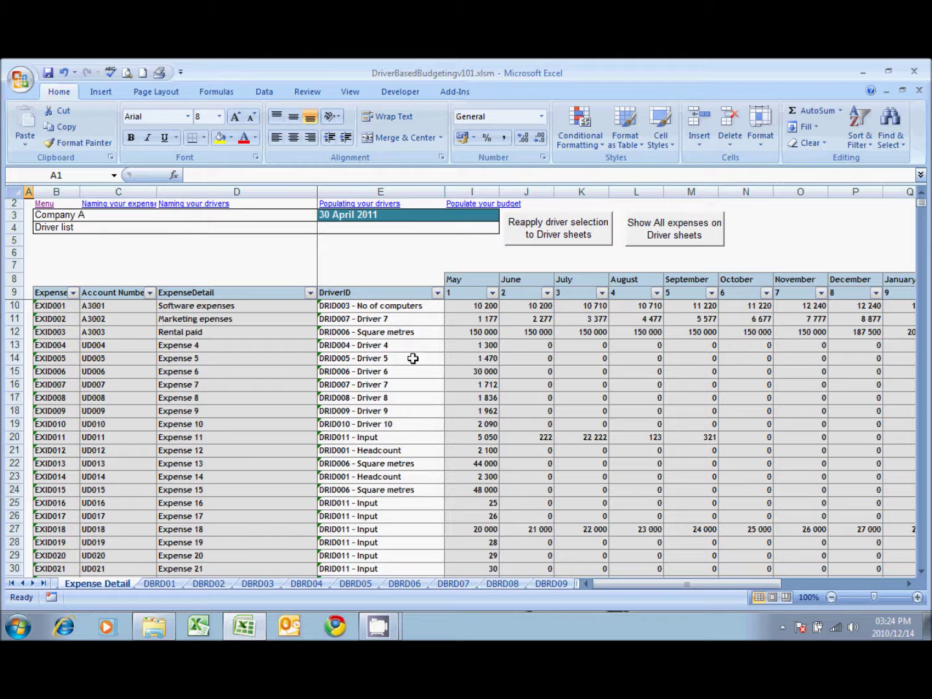
Change the driver allocated to Software expenses to DRID001 - Headcount.
click(390, 306)
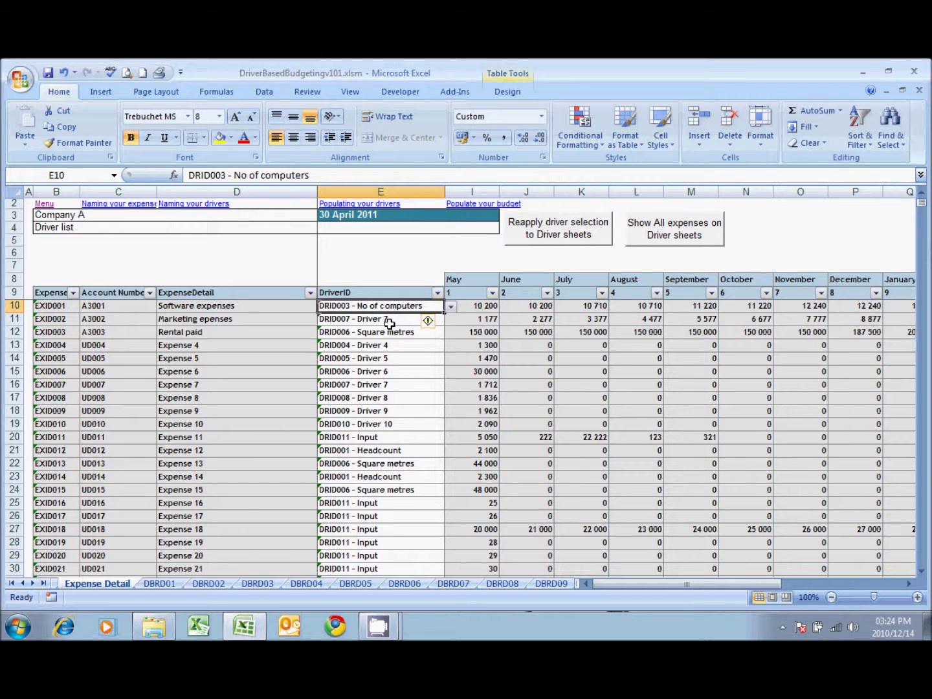
click(451, 306)
click(451, 321)
click(451, 321)
click(414, 327)
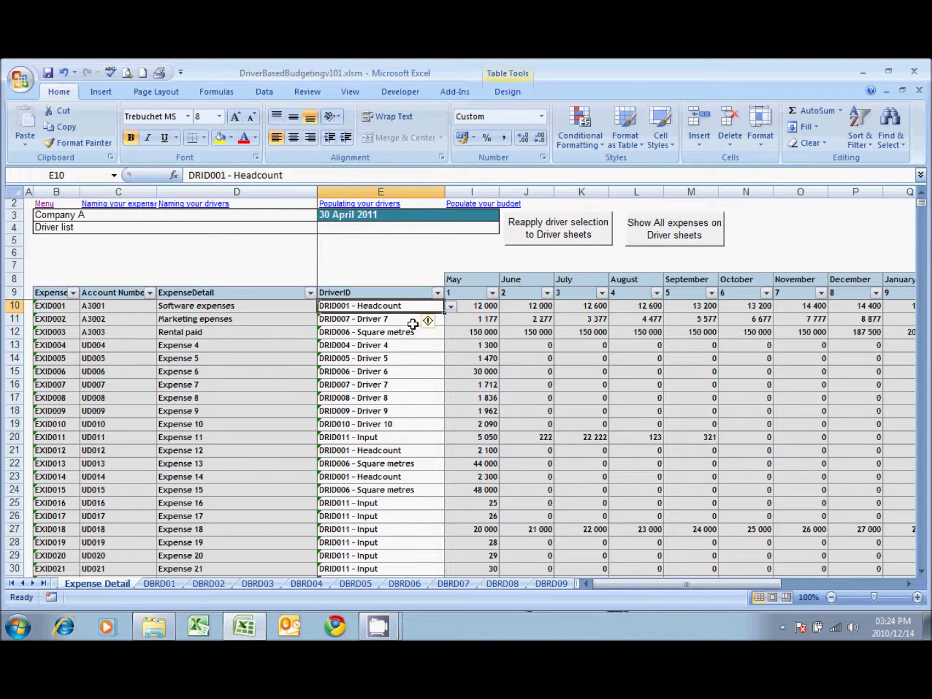
Reapply the driver selection to the driver sheets and check the May rate for Software expenses on DBRD01.
click(551, 239)
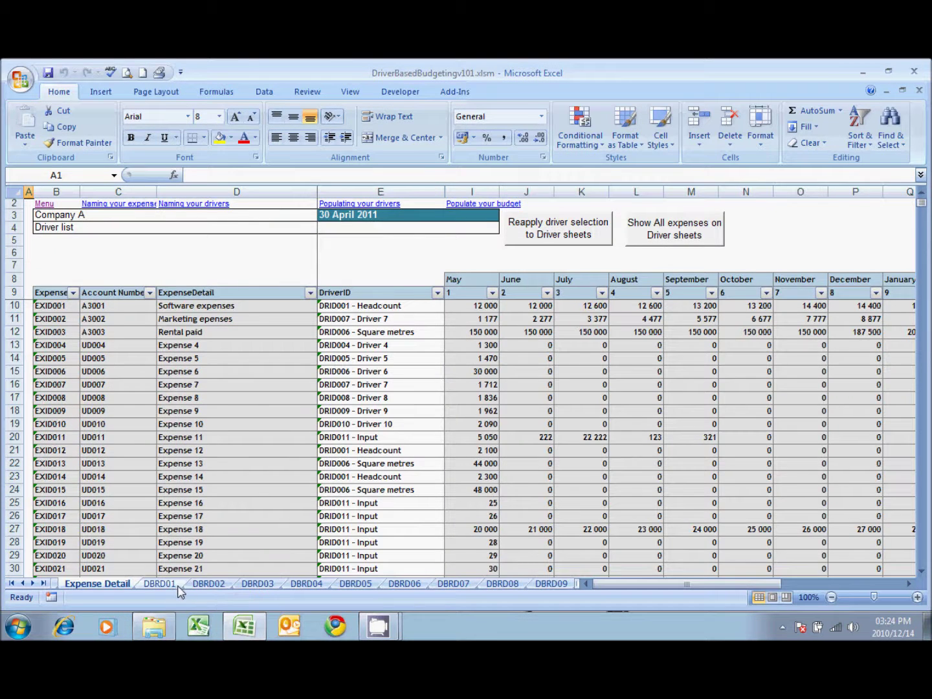
click(179, 584)
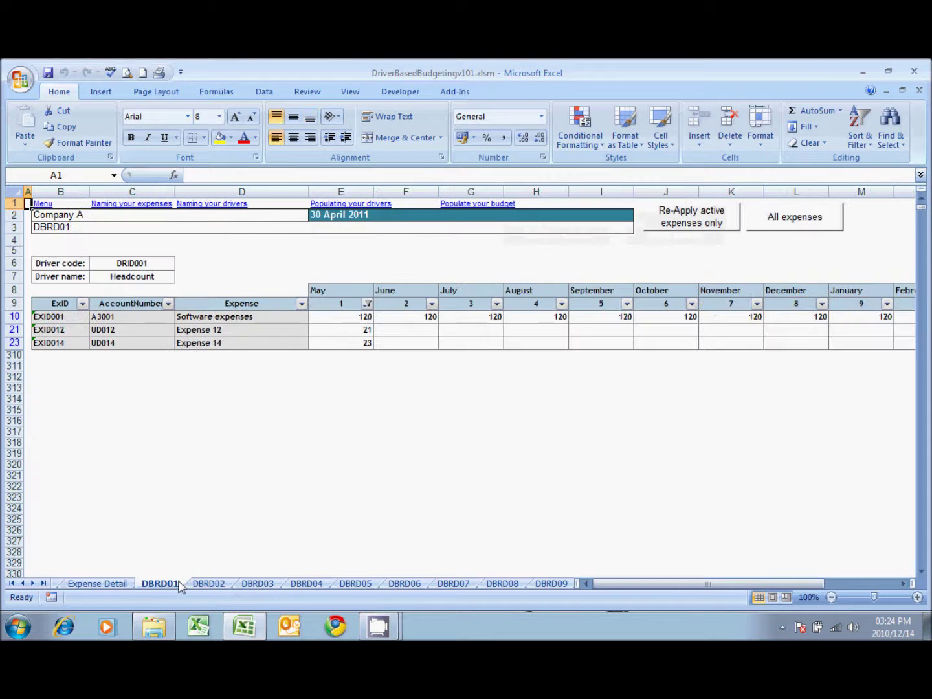
click(351, 315)
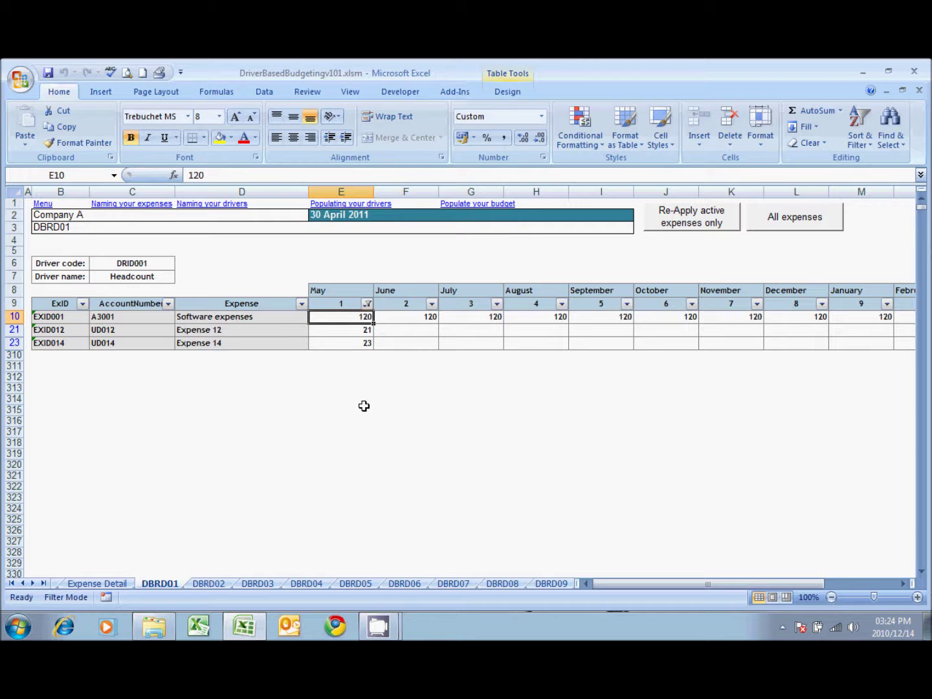
Set the May rate for Software expenses on DBRD01 to 110 and copy it across June through April.
text(1)
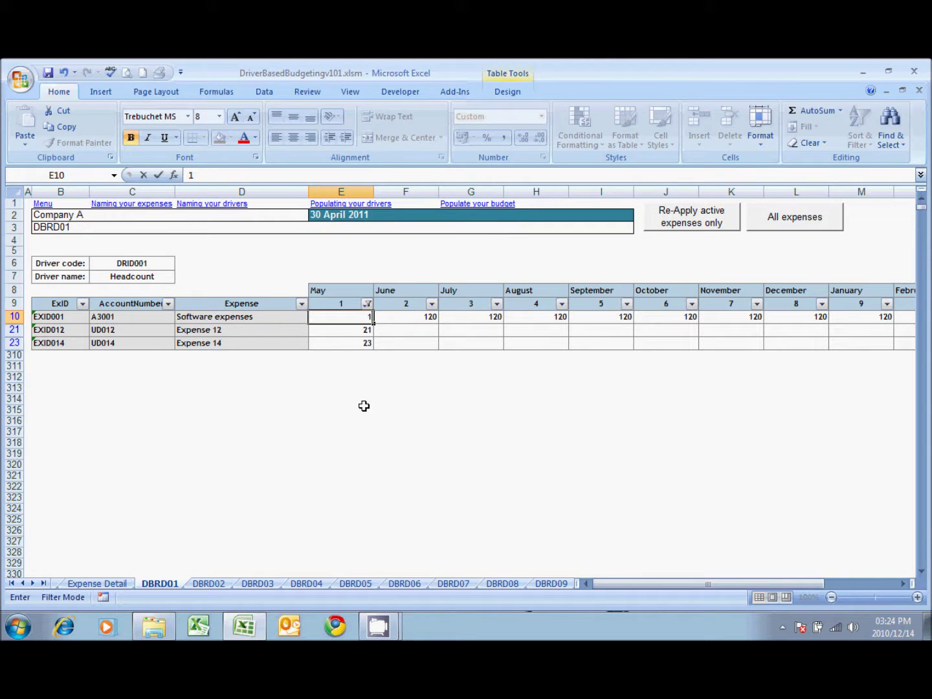
key(Return)
key(Up)
key(ctrl+c)
key(Right)
key(ctrl+shift+Right)
key(ctrl+v)
key(ctrl+c)
key(Left)
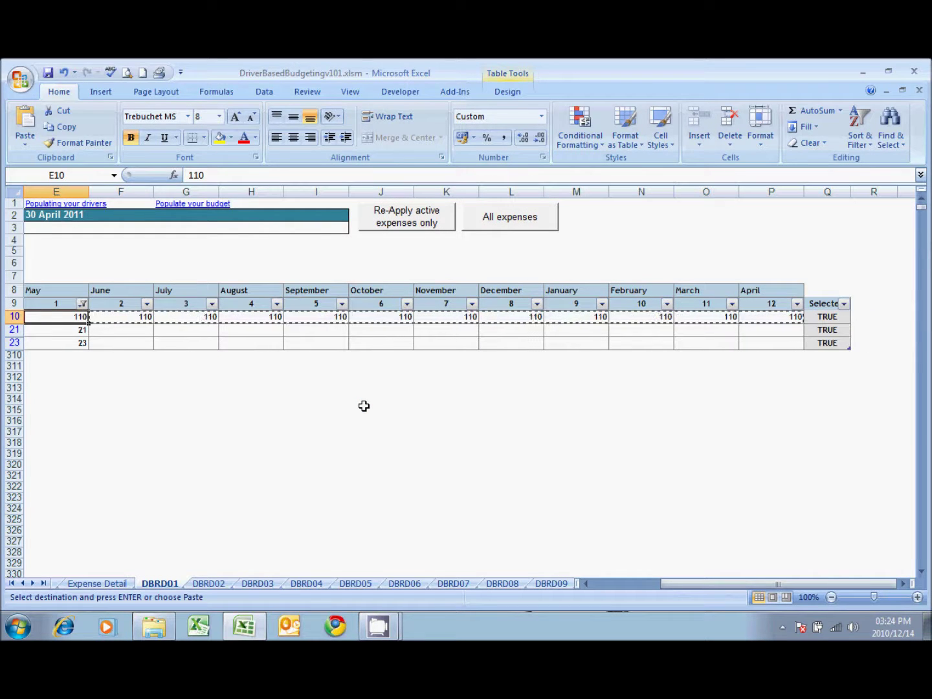
key(ctrl+c)
key(Right)
key(ctrl+shift+Right)
key(ctrl+v)
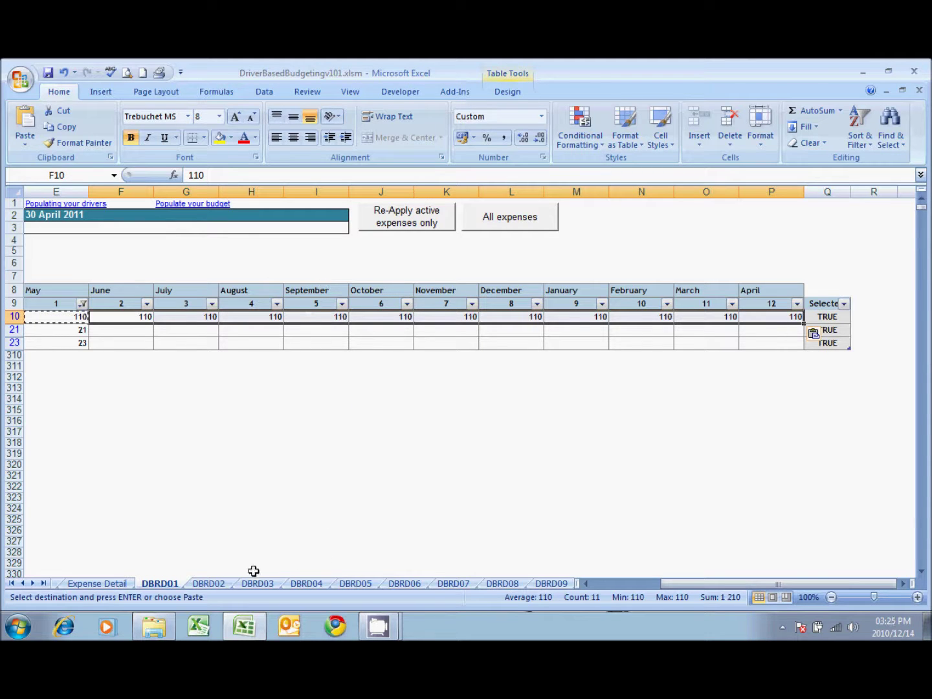
On Expense Detail, switch the Software expenses driver to DRID003 - No of computers and back to DRID001 - Headcount.
click(104, 583)
click(361, 311)
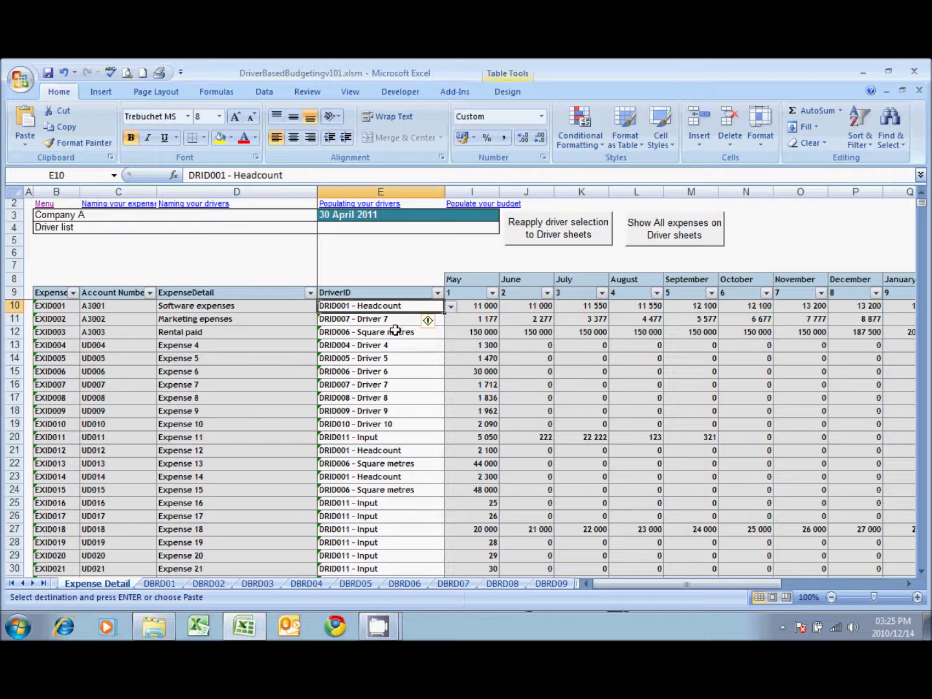
click(450, 306)
click(427, 338)
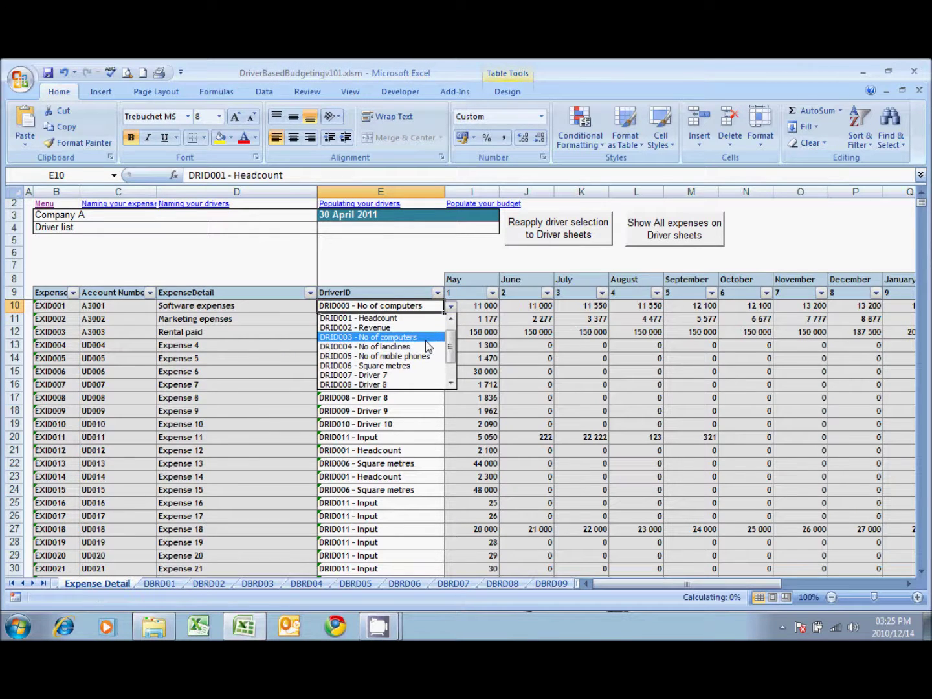
click(450, 308)
scroll(453, 359, up, 1)
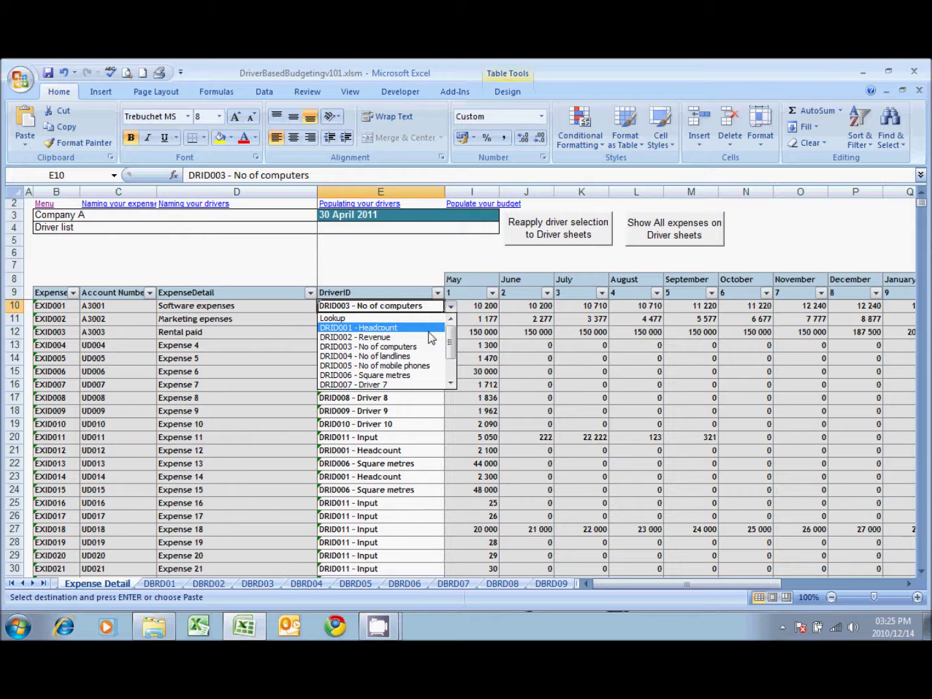
click(428, 329)
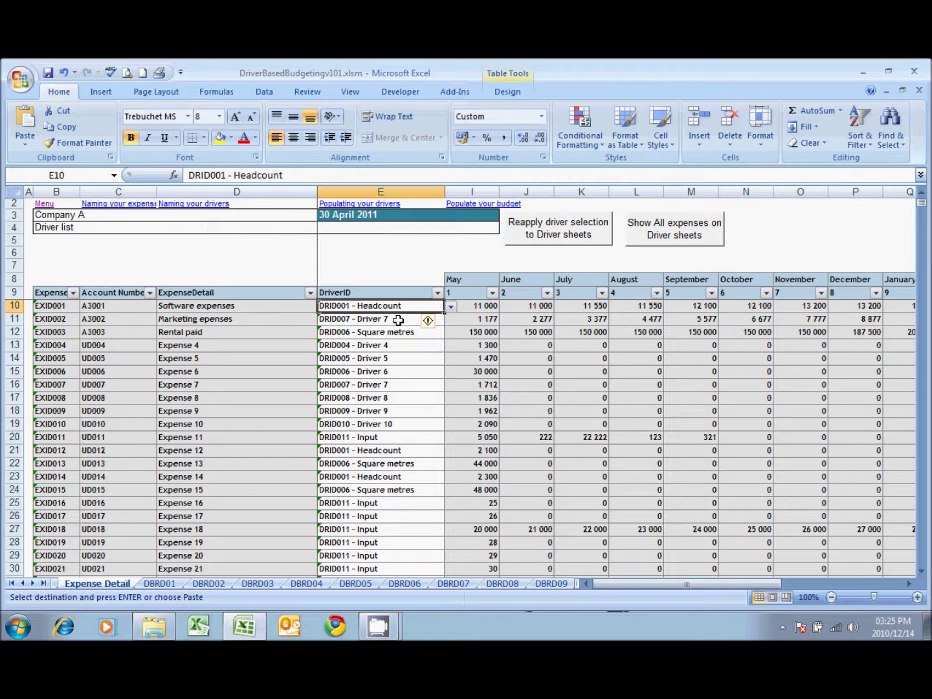
Allocate DRID002 - Revenue as the driver for Marketing epenses and check its May amount.
click(398, 320)
click(451, 320)
drag(451, 375, 451, 339)
click(434, 352)
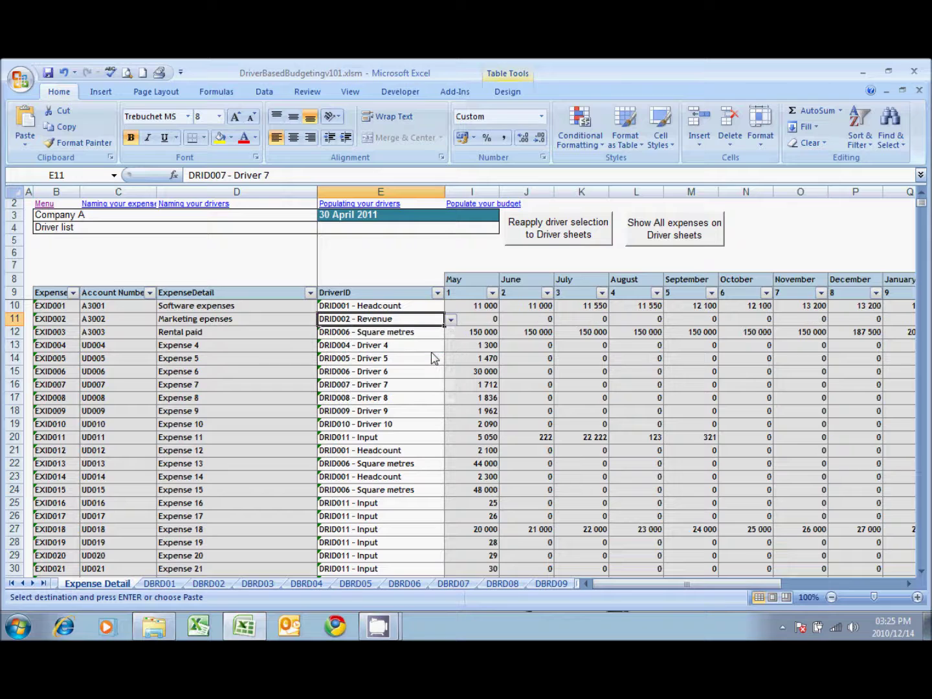
click(474, 317)
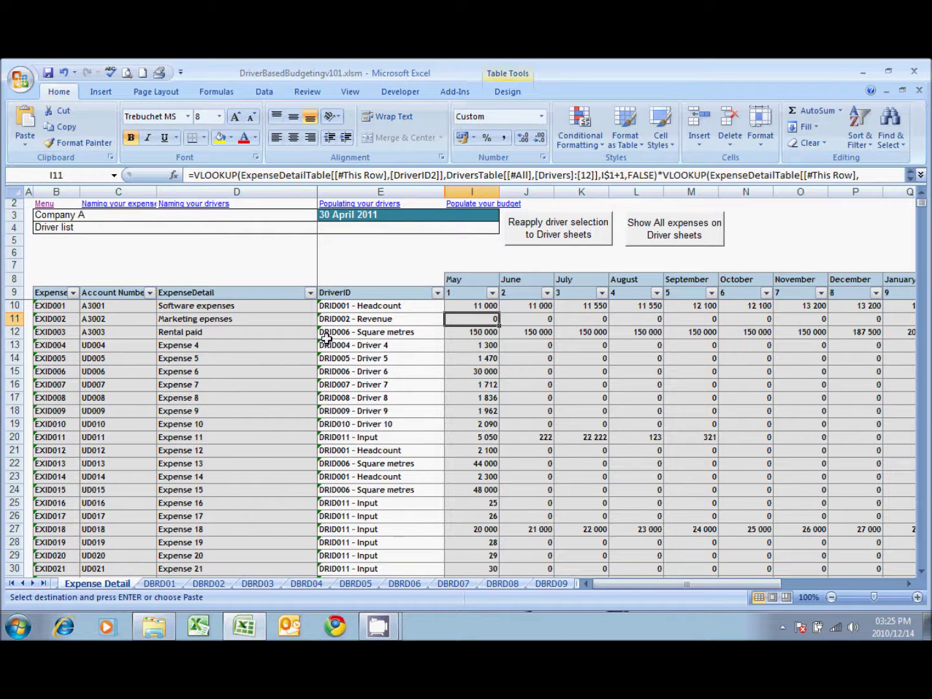
Filter the DBRD02 sheet to active expenses only and set the May rate for Marketing epenses to 3%.
click(208, 584)
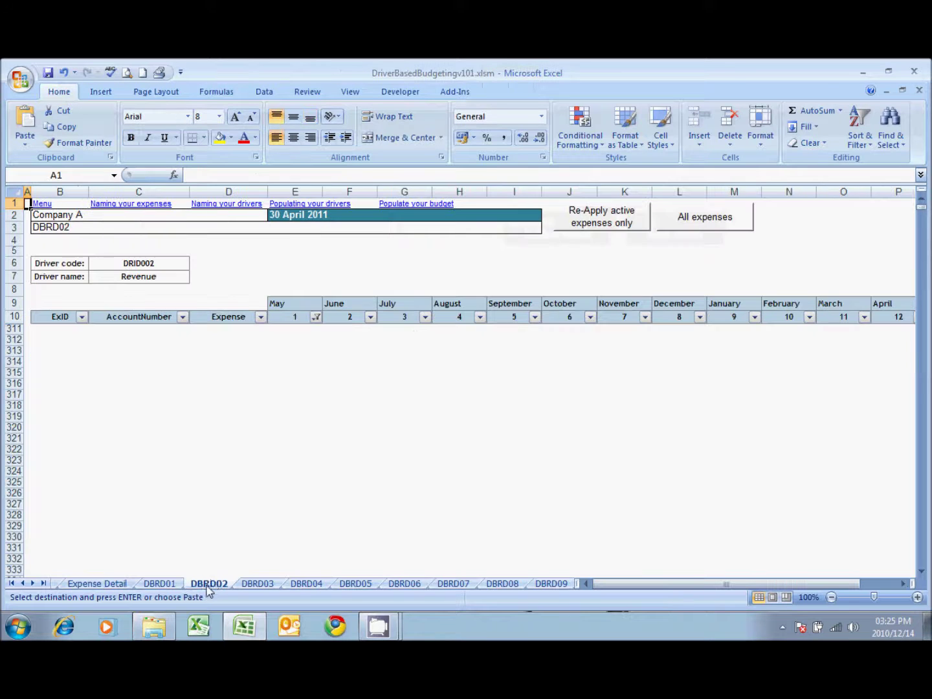
click(603, 228)
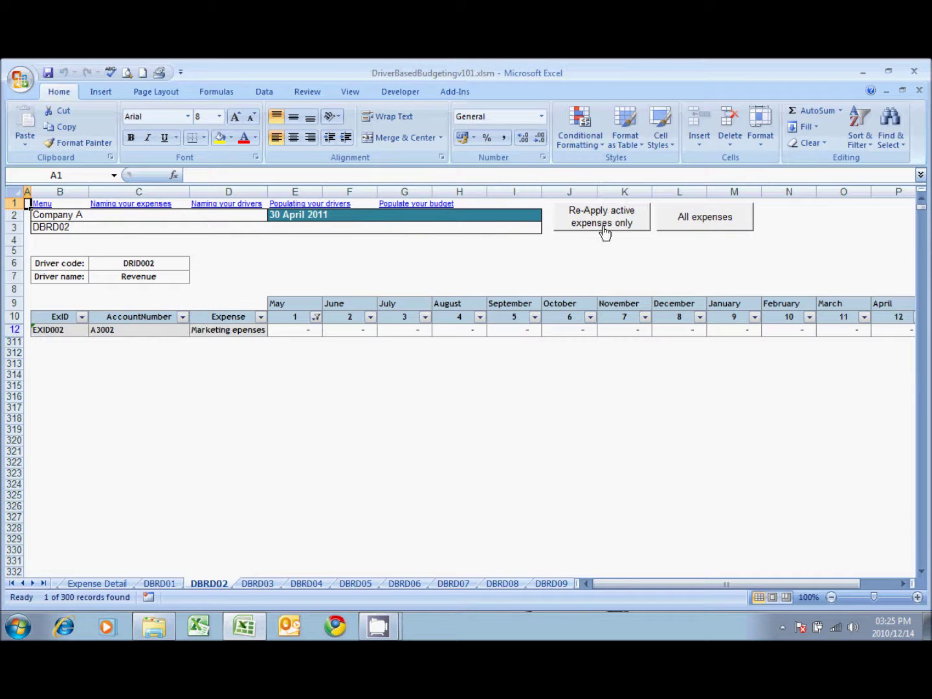
click(282, 330)
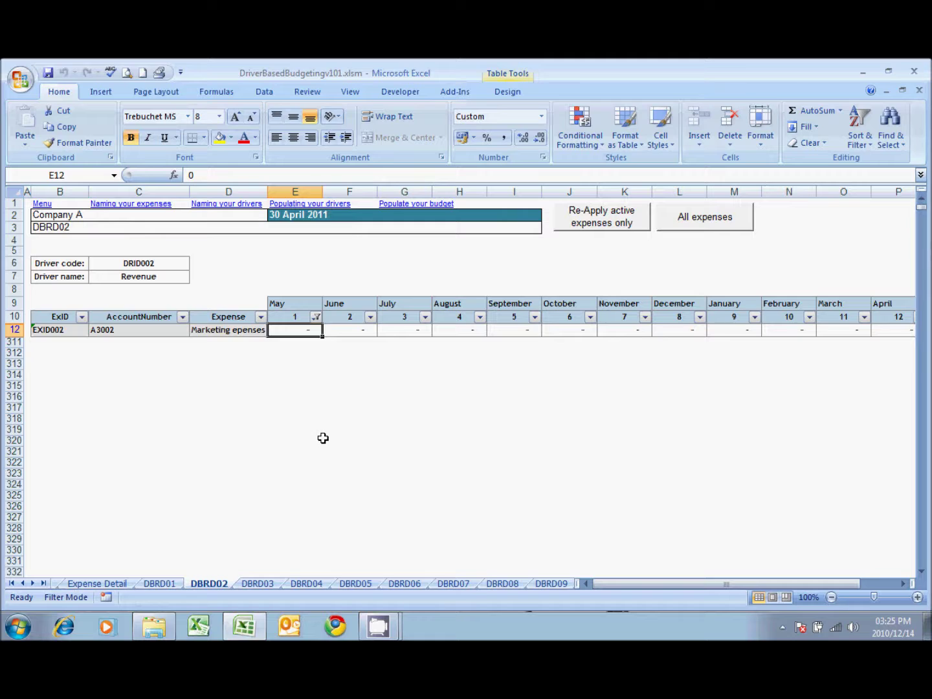
text(3)
key(Return)
key(Up)
click(486, 138)
Copy the May rate for Marketing epenses across June through April.
key(ctrl+c)
key(Right)
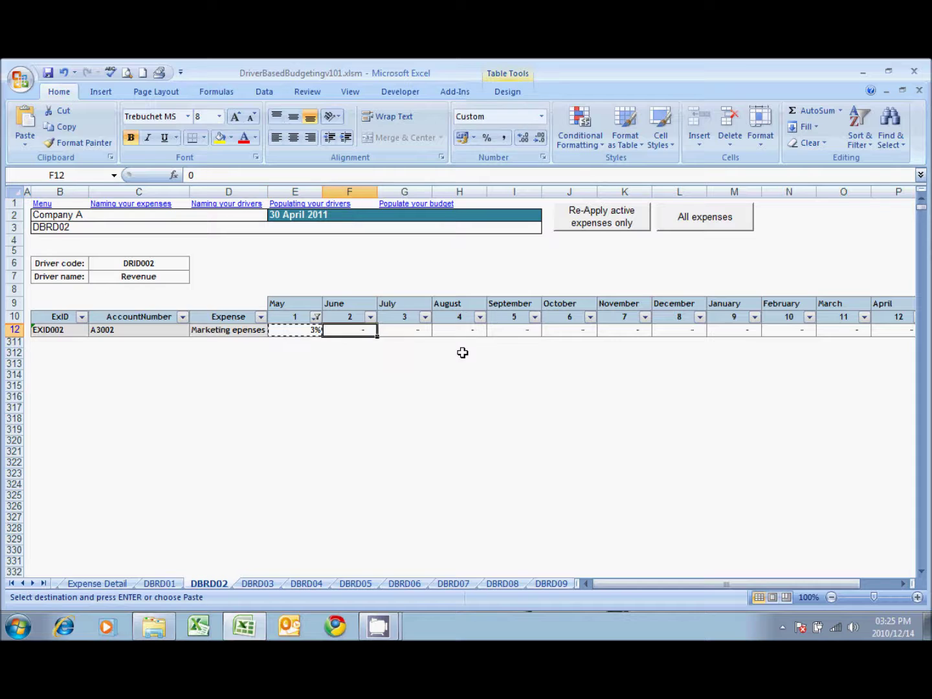
key(shift+Right)
key(shift+Right)
key(shift+Right)
key(shift+Right)
key(shift+Right)
key(shift+Right)
key(shift+Right)
key(shift+Right)
key(shift+Right)
key(shift+Right)
key(ctrl+v)
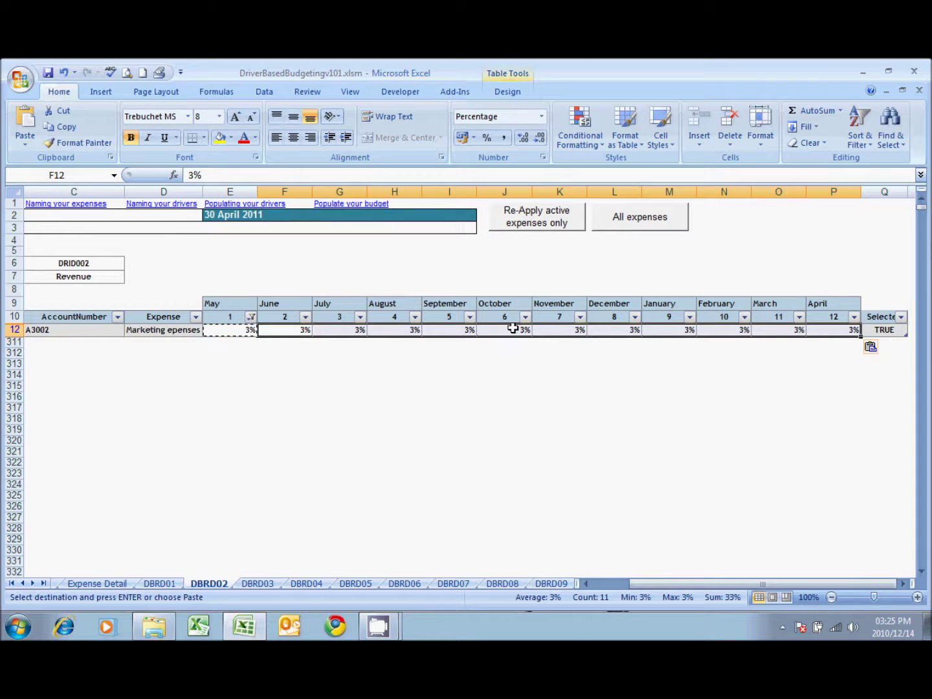
Set the November rate for Marketing epenses to 7% and check the monthly amounts on the Expense Detail sheet.
click(566, 331)
text(7)
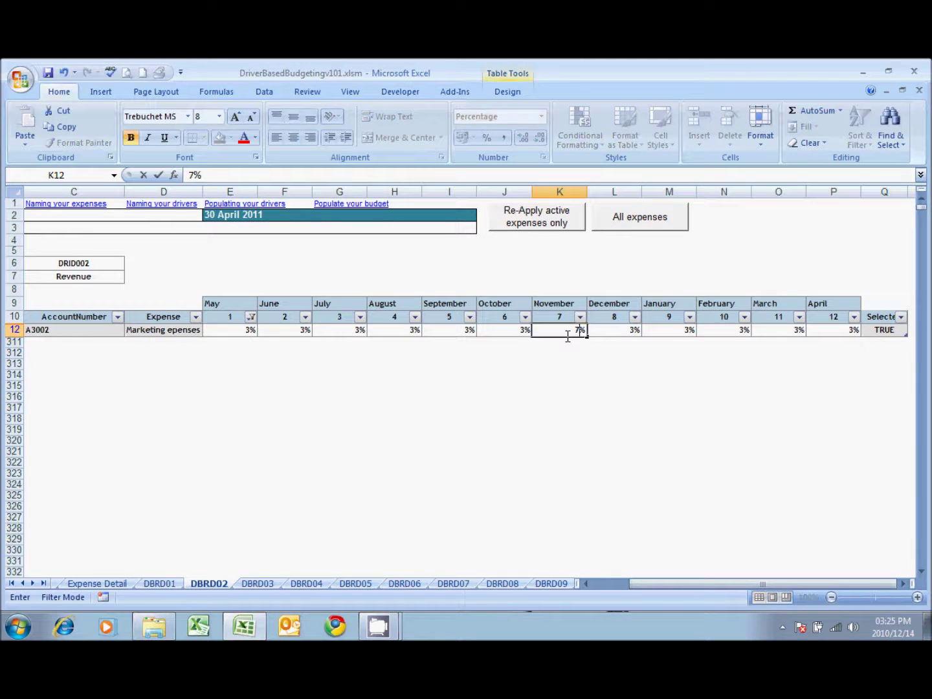
key(Return)
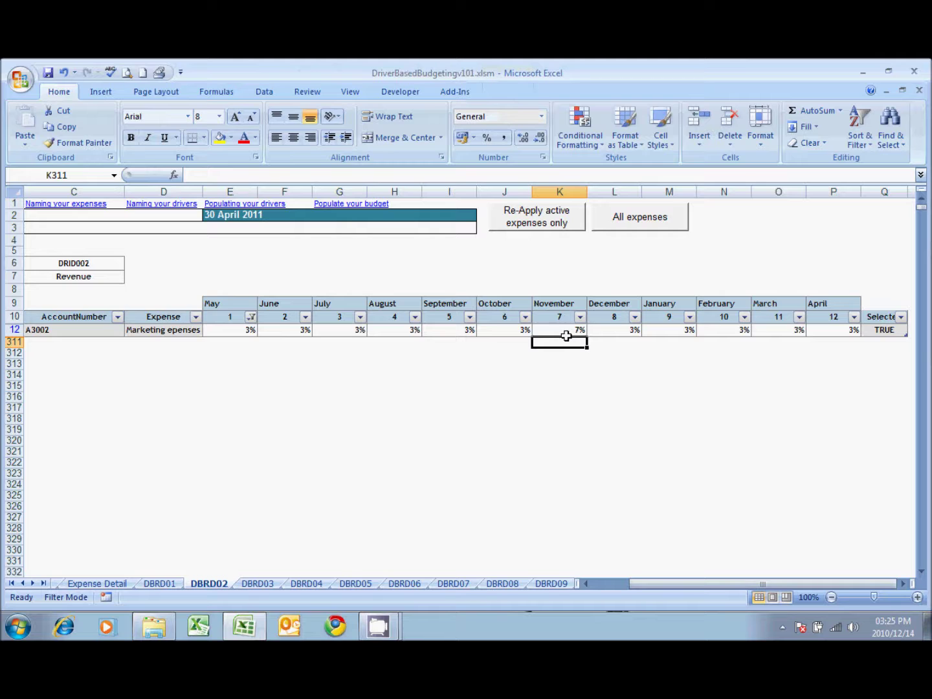
click(114, 584)
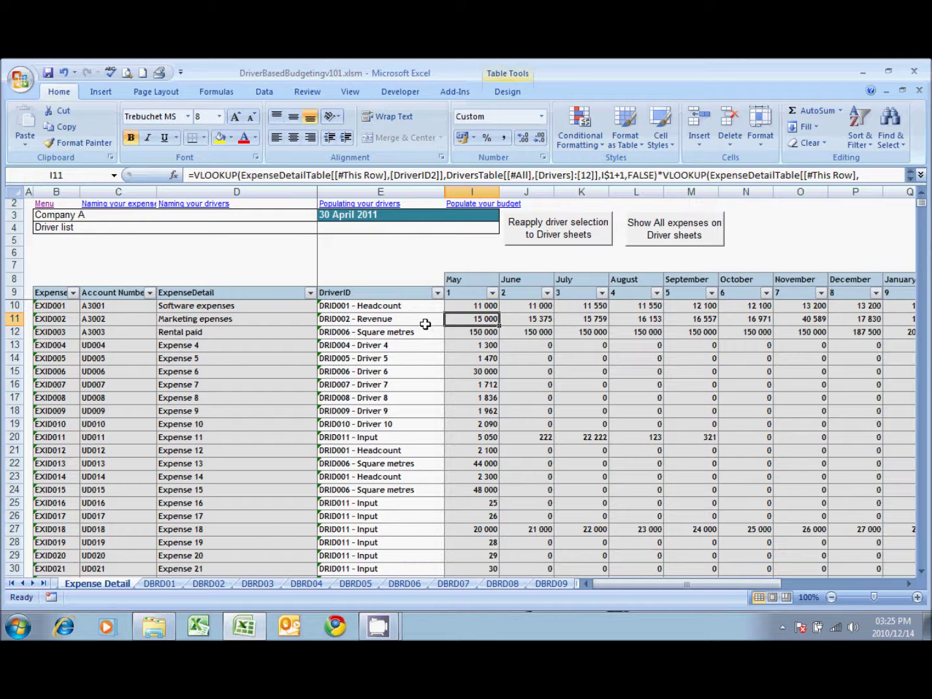